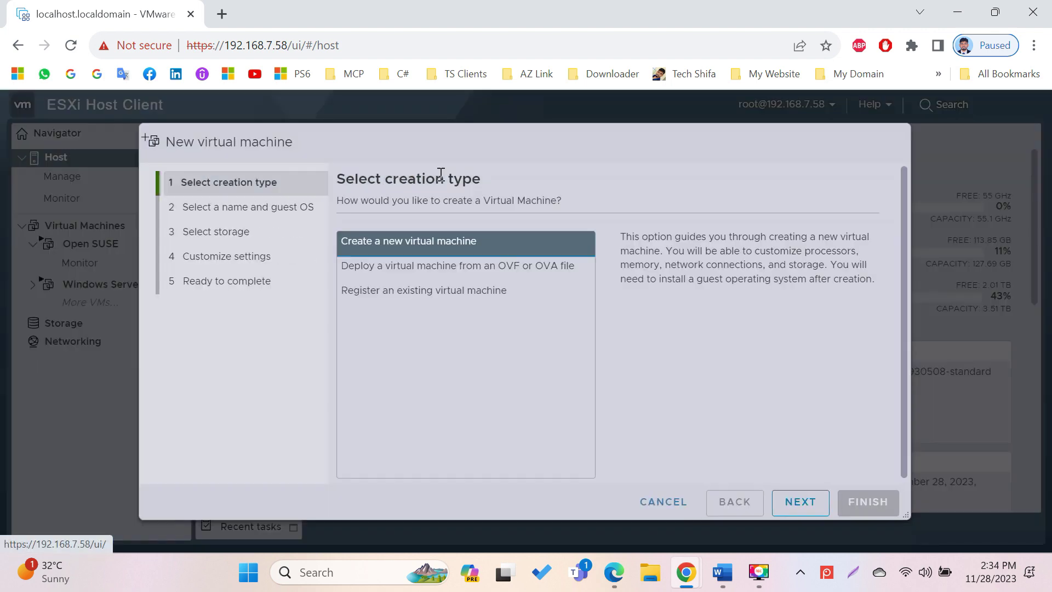
Step: Choose to create a new virtual machine and name it Windows Server 2019 Essentials
left_click(784, 501)
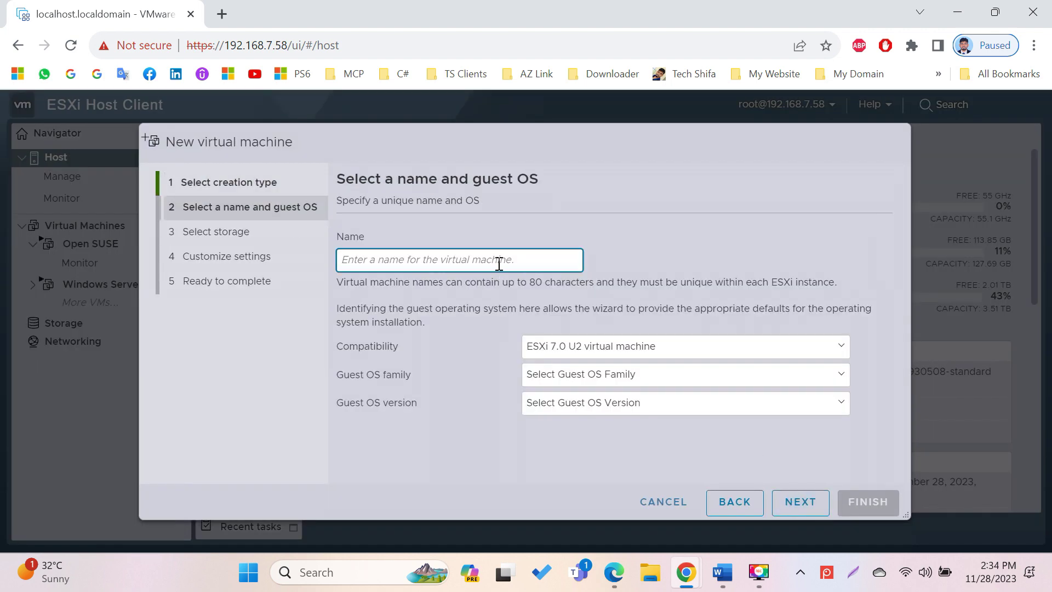
type("Win")
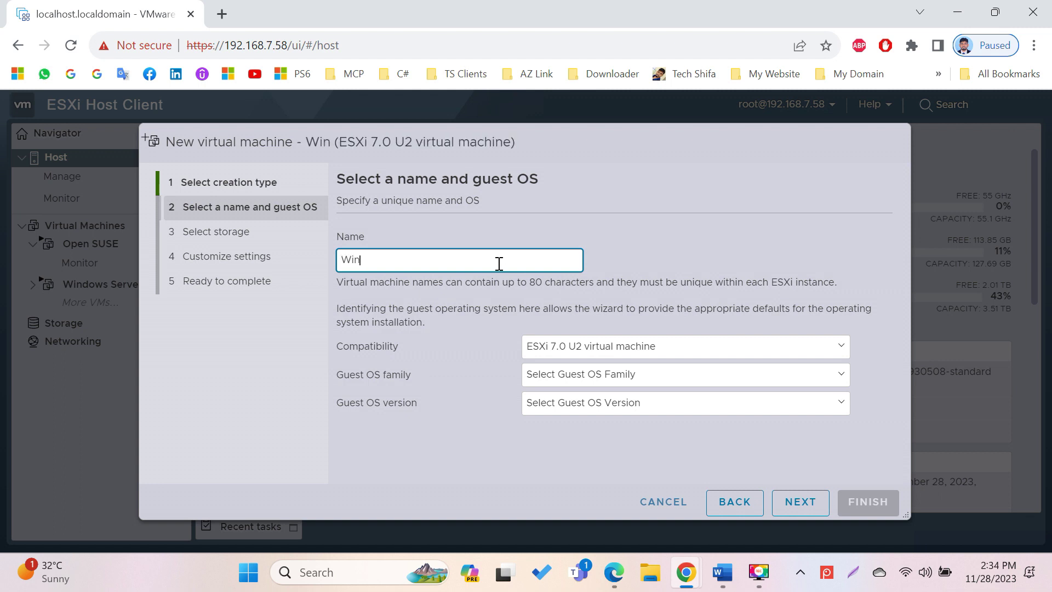
type("do")
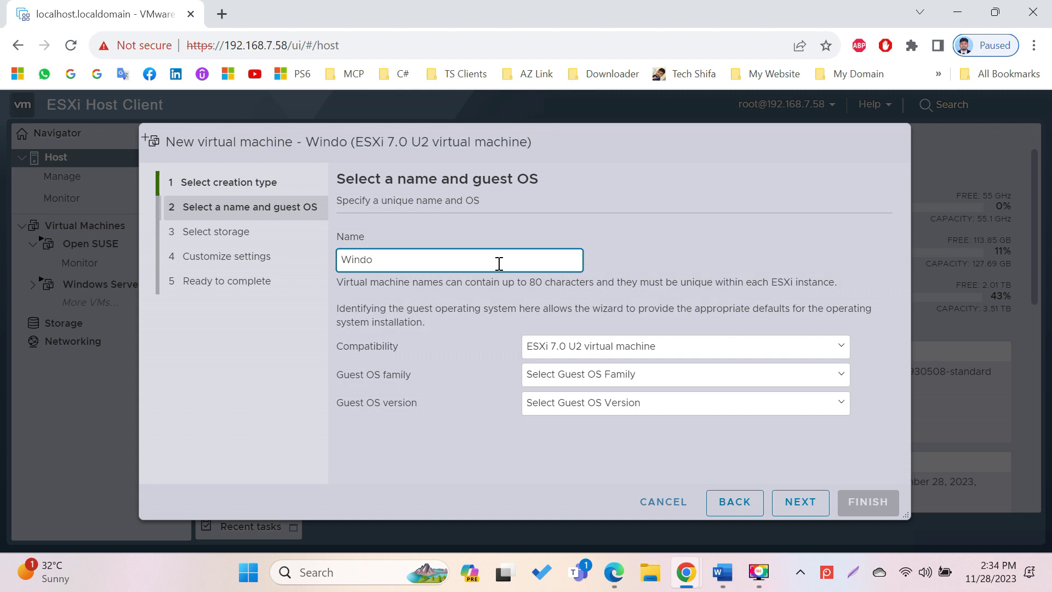
type("ws S")
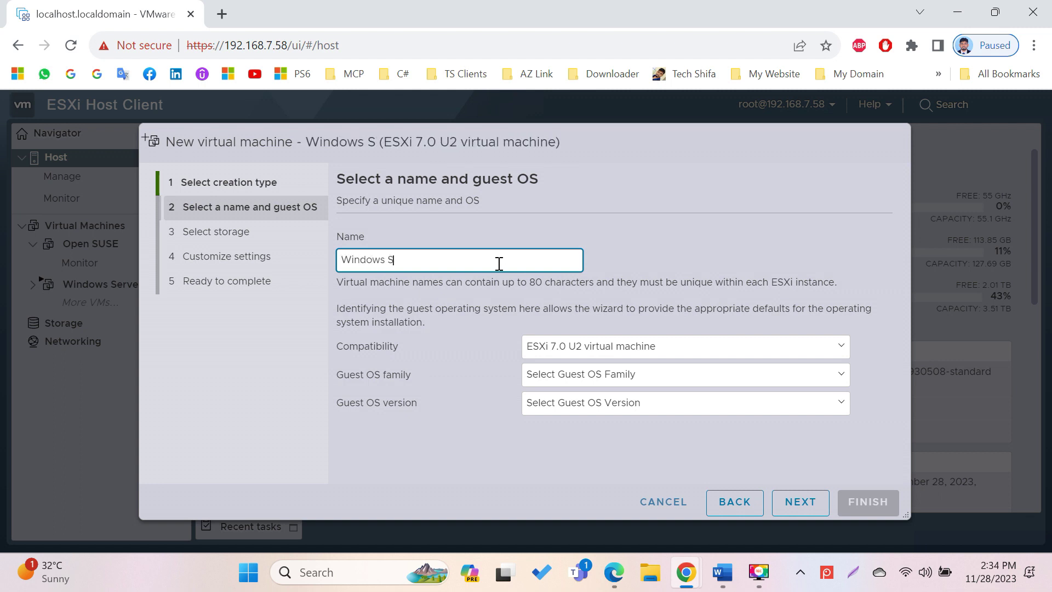
type("erver 2")
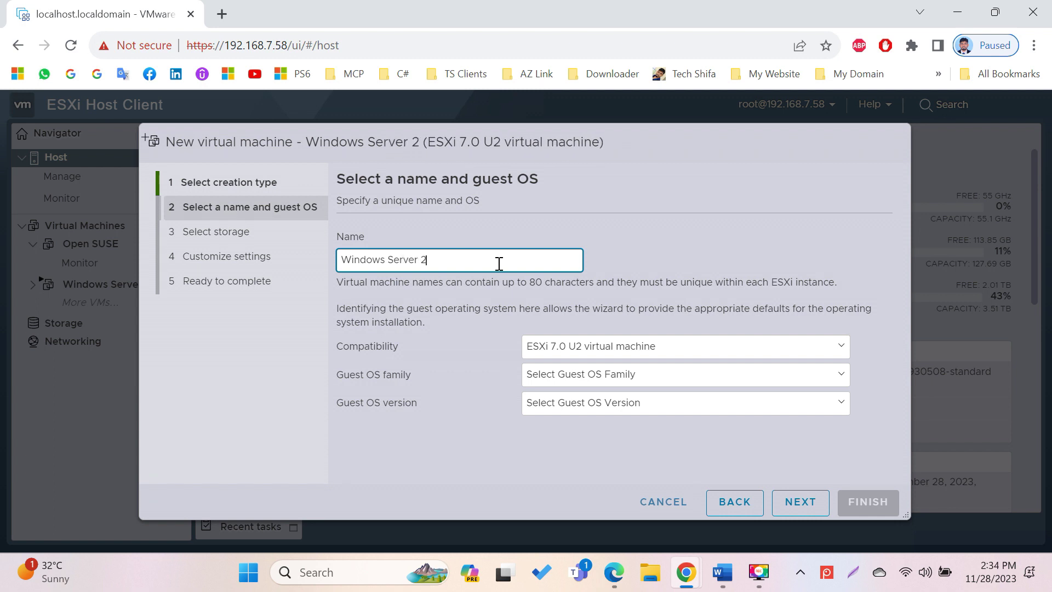
type("019")
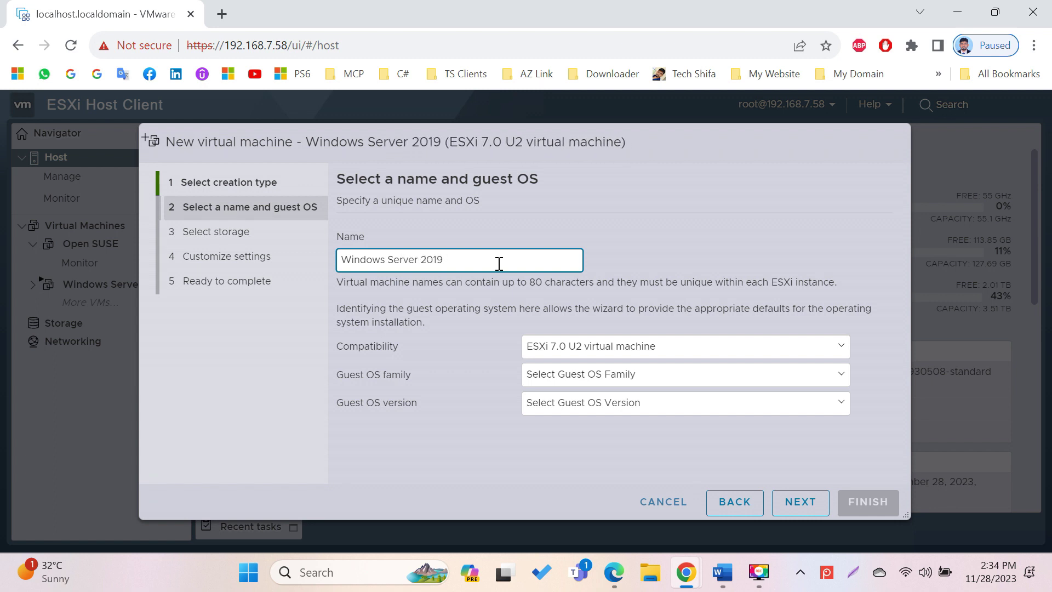
type(" Essentials")
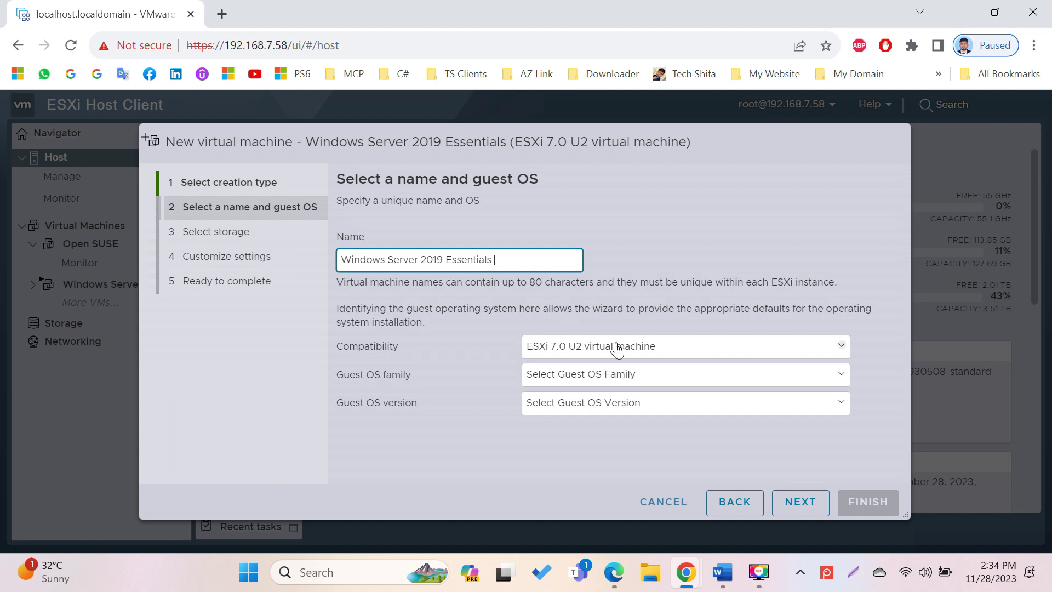
Step: Set the guest OS to Windows, Microsoft Windows Server 2019 (64-bit), and accept datastore1 as the storage
left_click(630, 378)
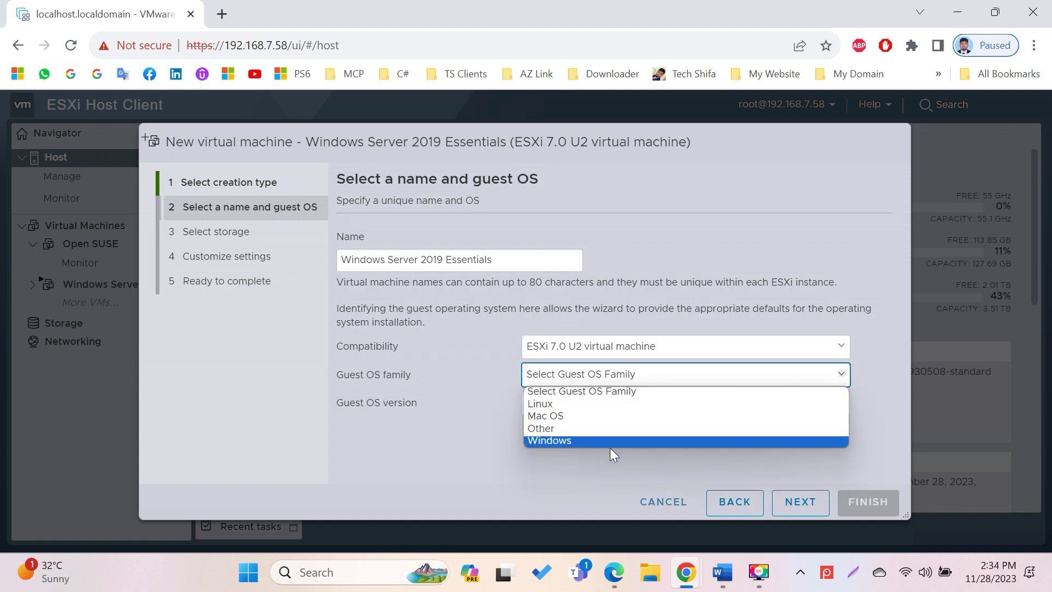
left_click(609, 447)
left_click(607, 416)
scroll(674, 368, "down", 5)
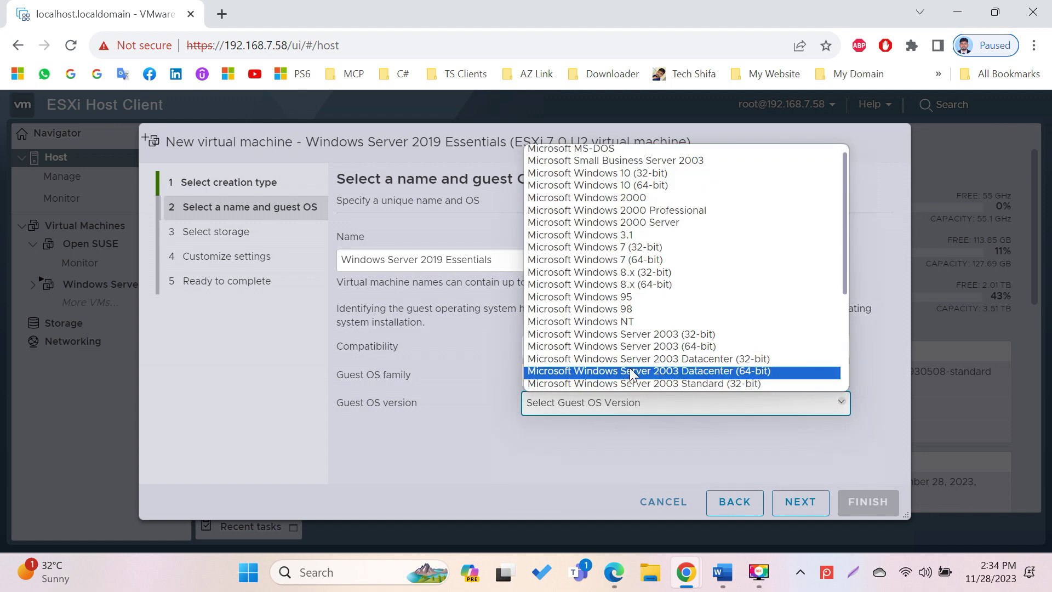
left_click(694, 332)
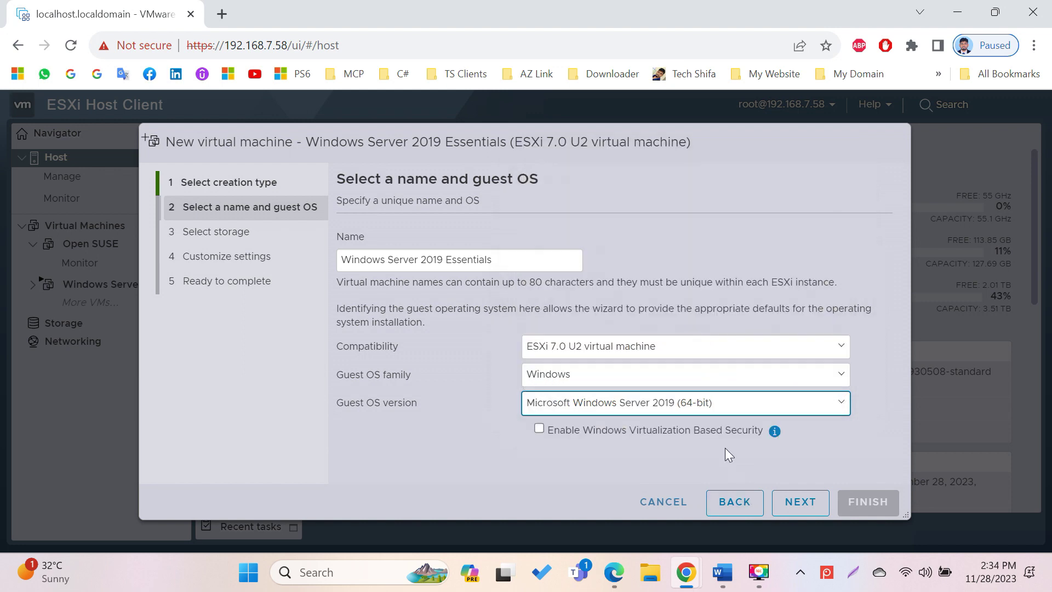
left_click(814, 514)
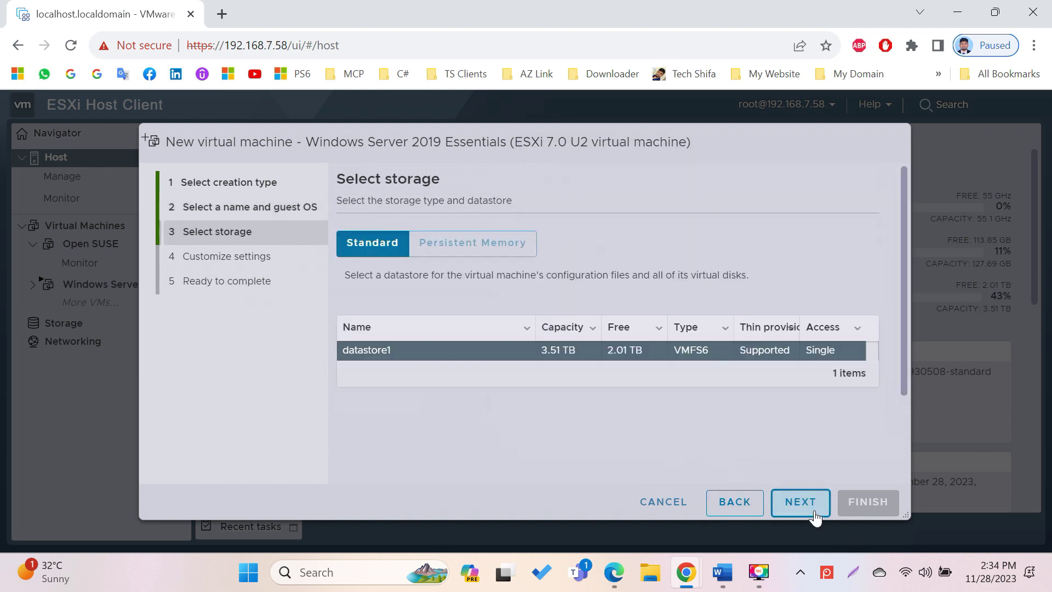
left_click(813, 515)
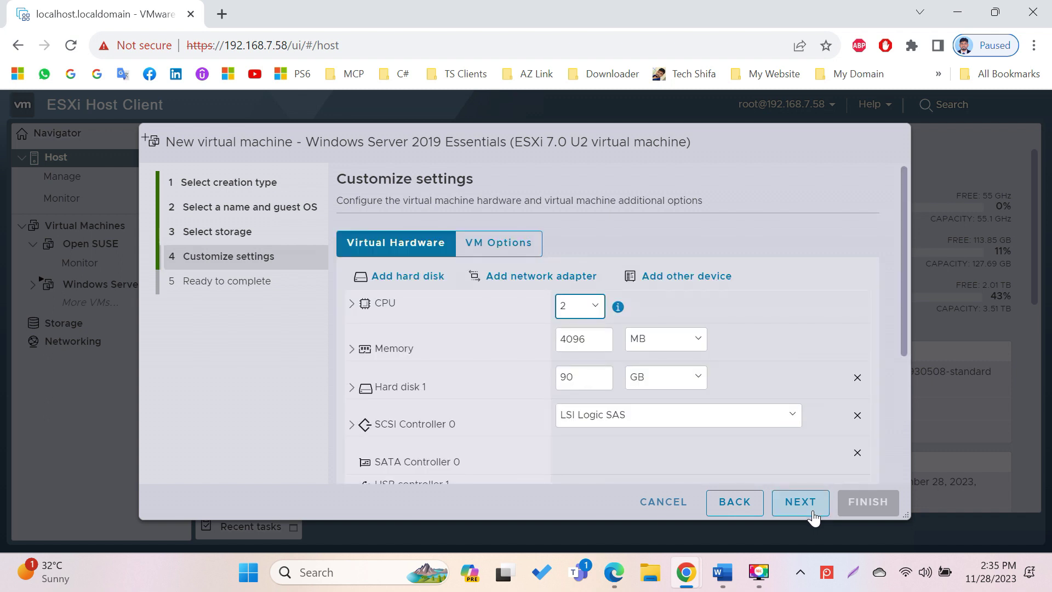
Step: Set the virtual machine's memory to 16384 MB
left_click(600, 348)
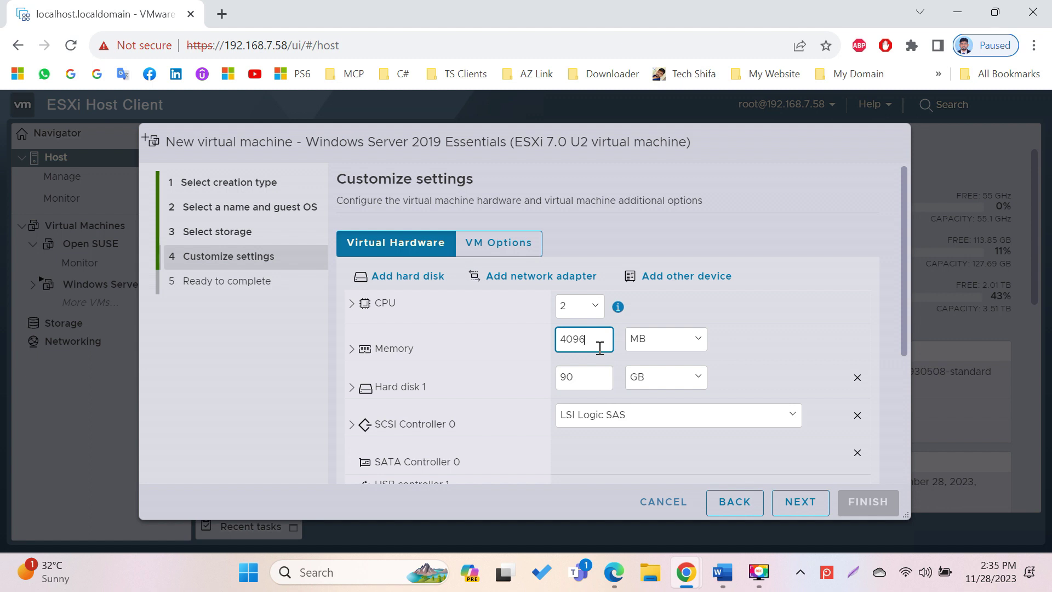
key("BackSpace")
key("BackSpace")
key("BackSpace")
key("BackSpace")
type("16384")
Step: Set the size of Hard disk 1 to 1024 GB
left_click(585, 376)
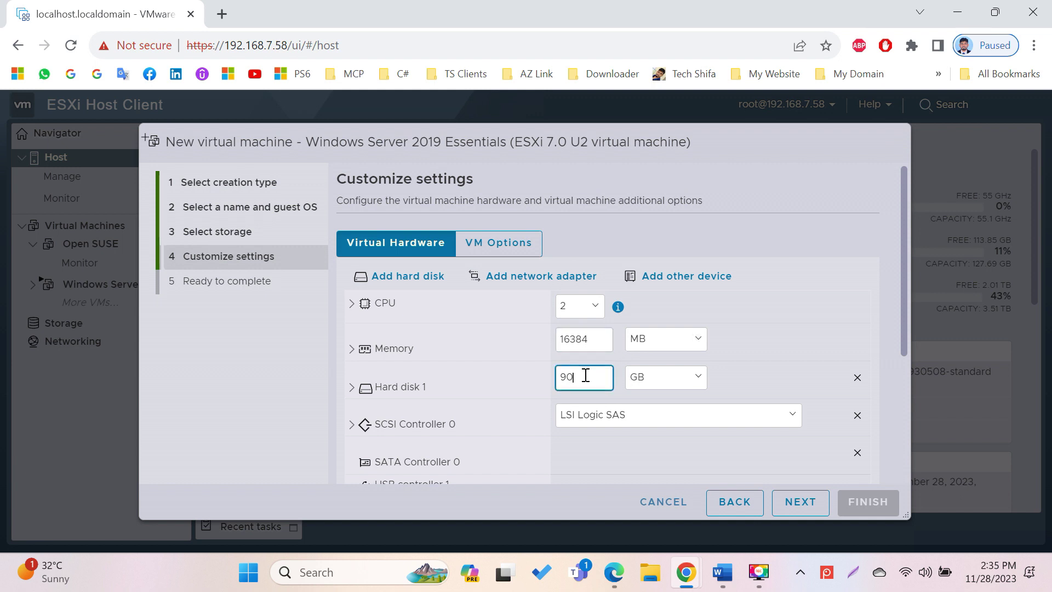
double_click(585, 376)
type("1024")
left_click(748, 335)
Step: Review the Network Adapter 1 settings and finish creating the virtual machine
scroll(679, 410, "down", 1)
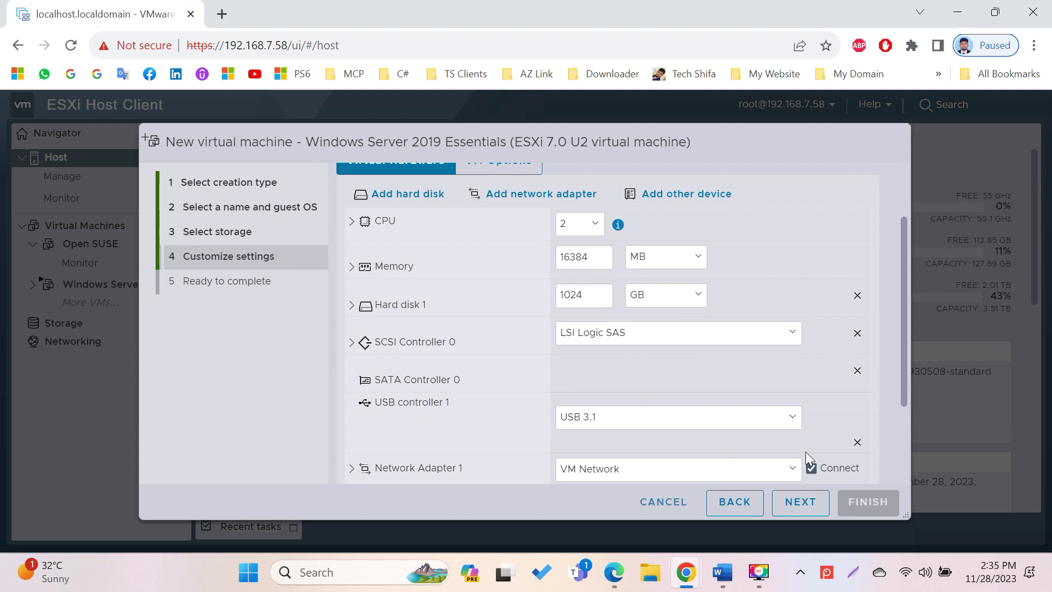
scroll(772, 399, "down", 2)
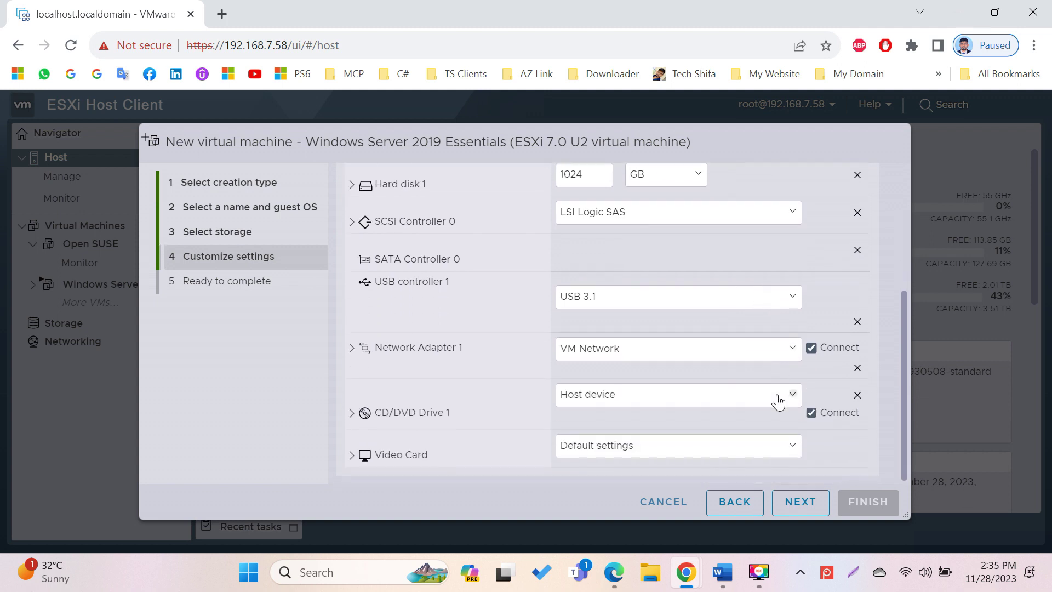
left_click(793, 348)
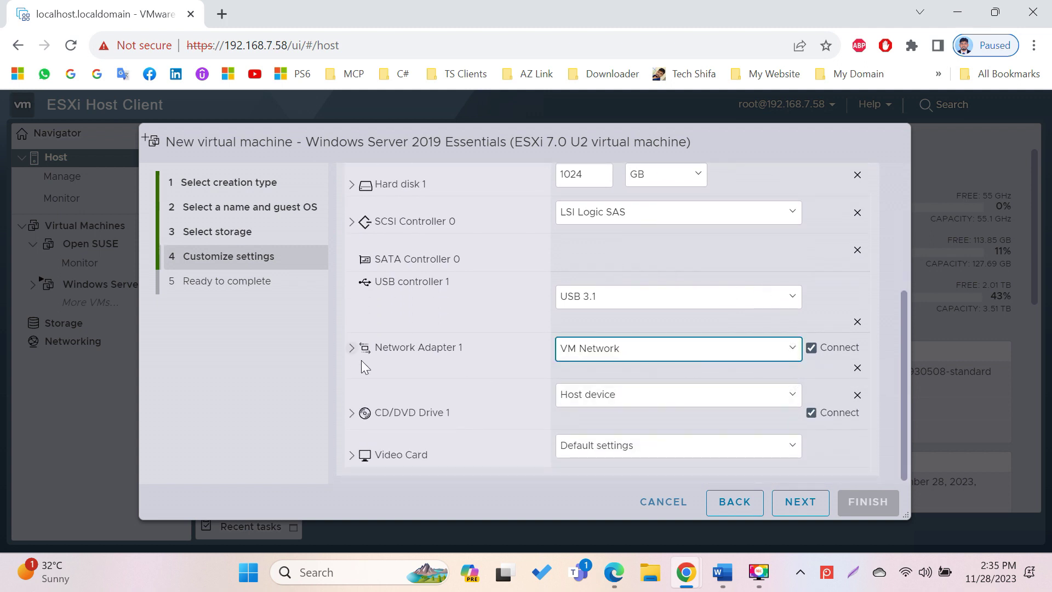
left_click(354, 347)
scroll(464, 370, "down", 1)
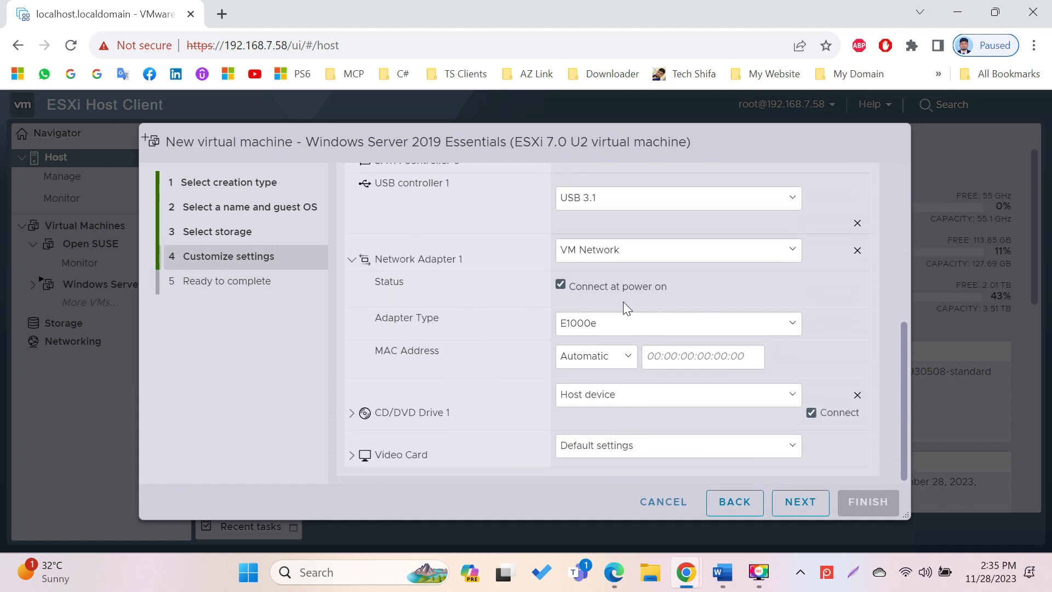
scroll(623, 301, "up", 5)
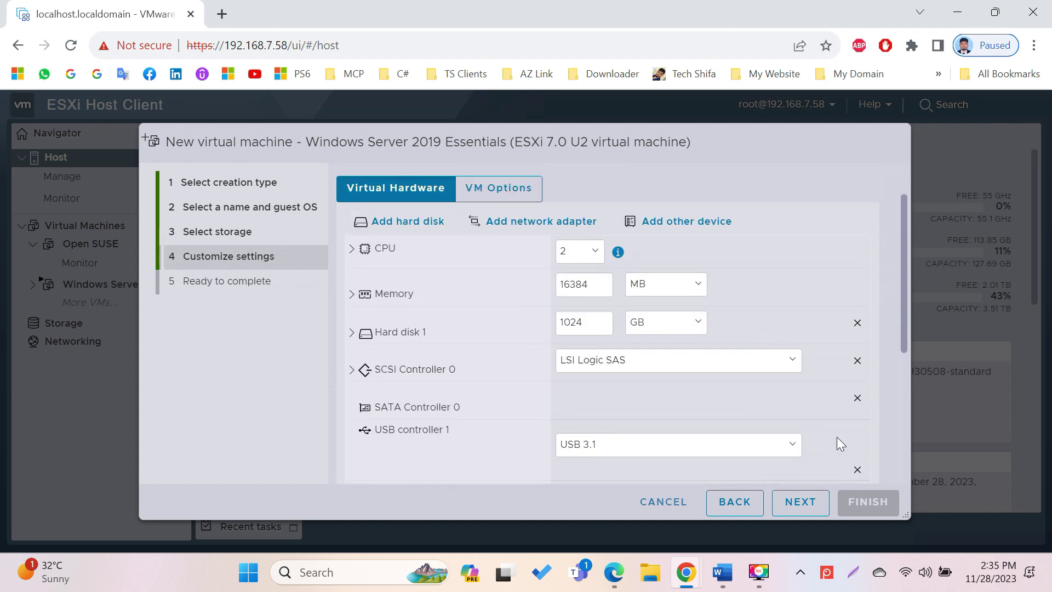
left_click(815, 501)
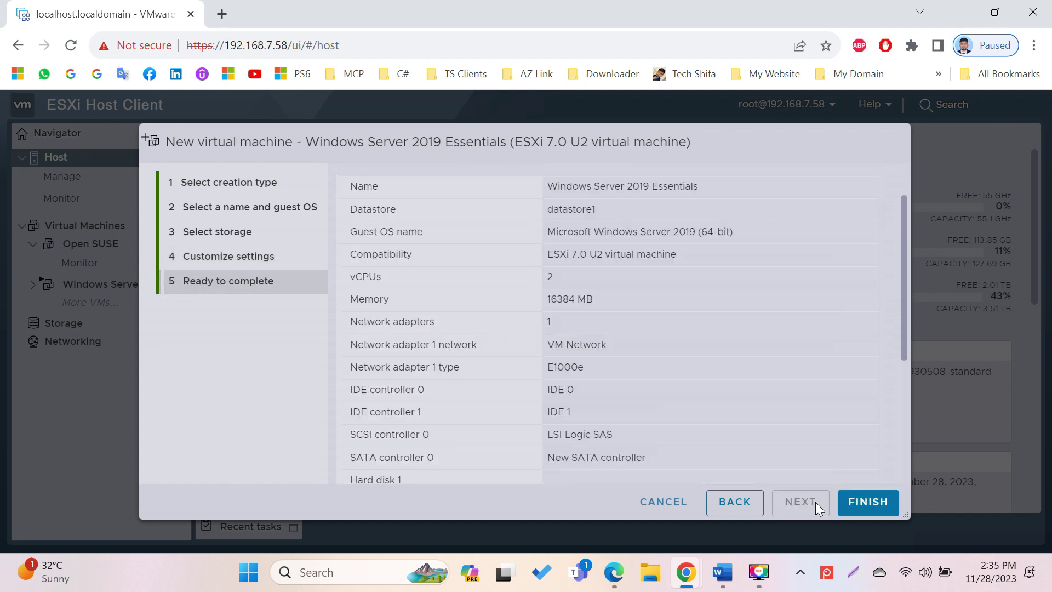
left_click(870, 504)
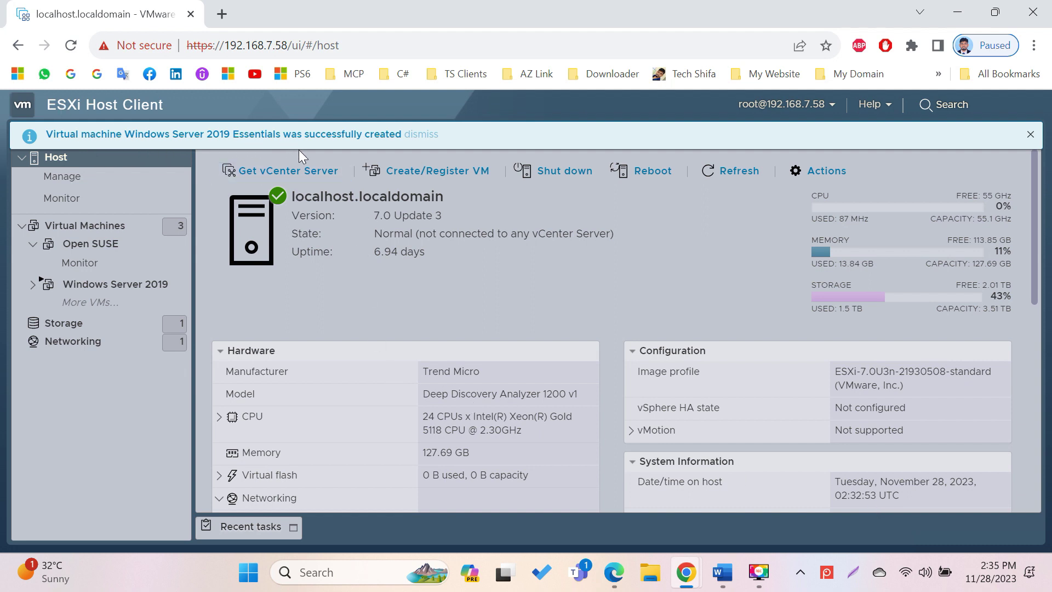
Step: Dismiss the creation notification and open the Windows Server 2019 Essentials virtual machine from the list of virtual machines
left_click(425, 141)
left_click(92, 229)
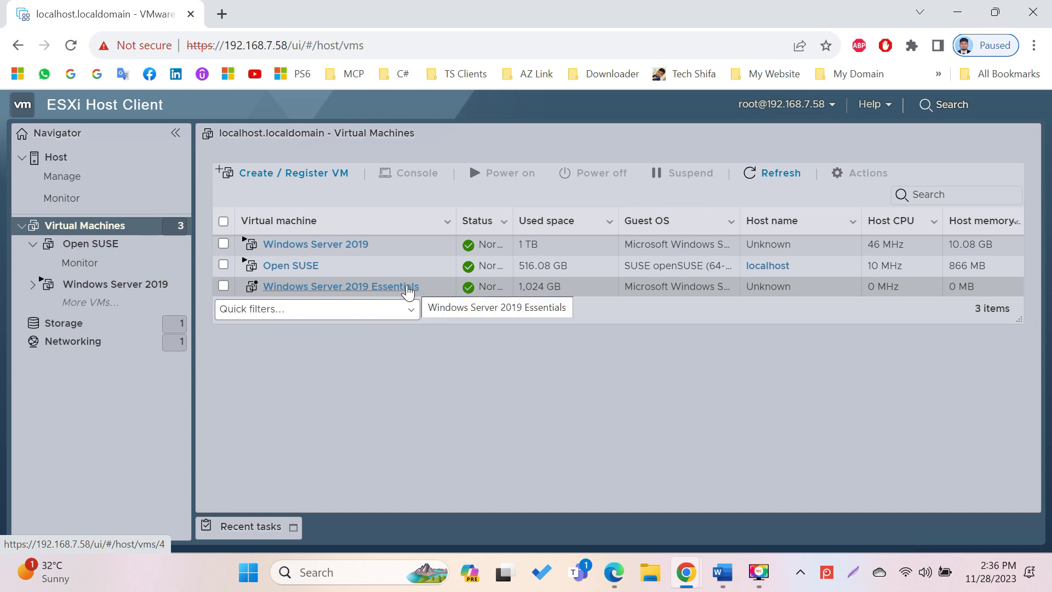
left_click(407, 287)
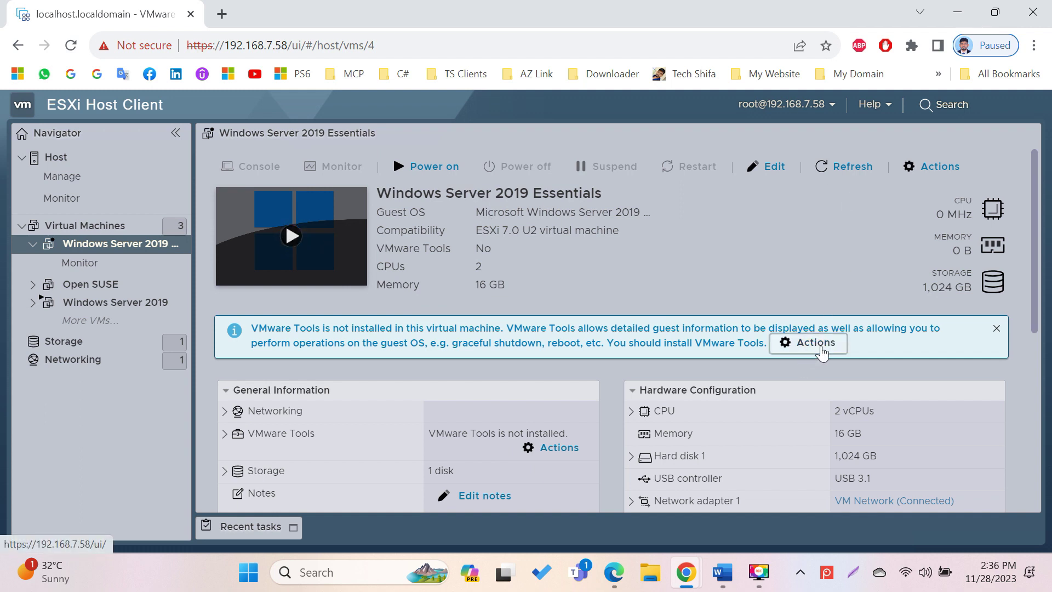
left_click(822, 354)
mouse_move(831, 193)
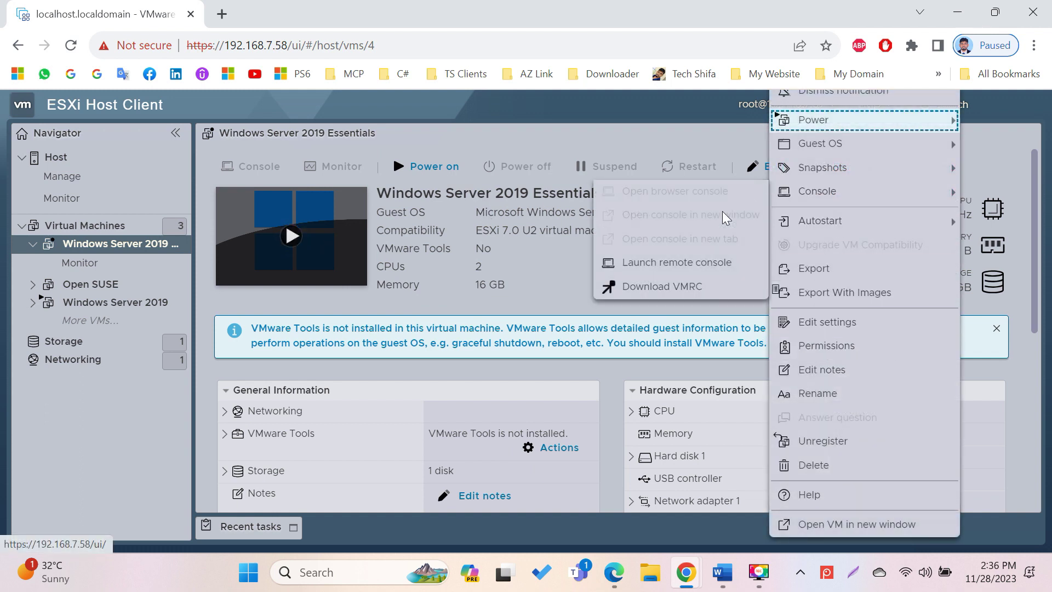
left_click(564, 255)
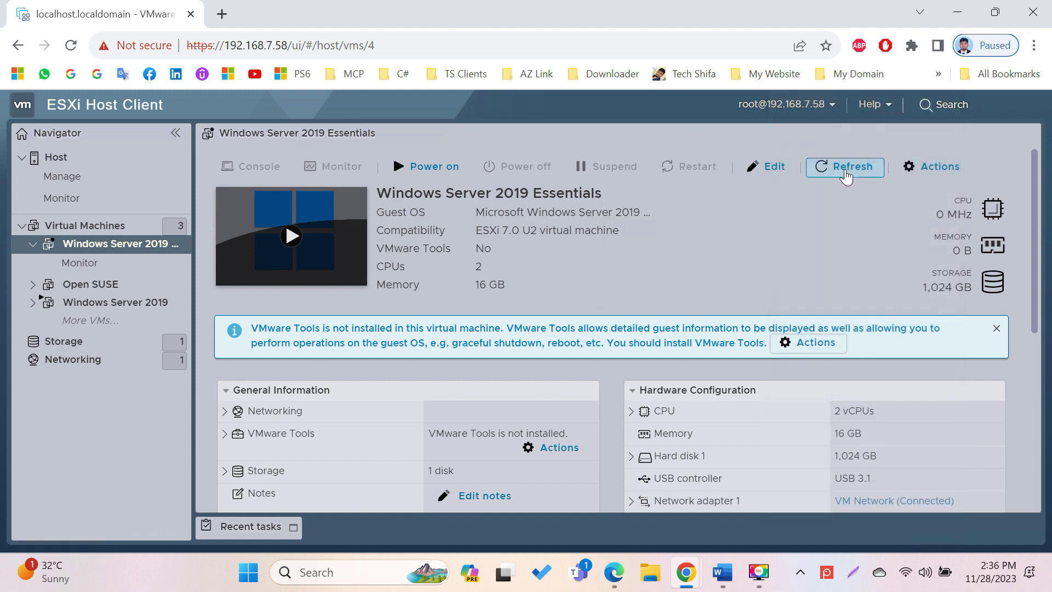
Step: Launch the remote console for the Windows Server 2019 Essentials virtual machine and maximize its window
left_click(926, 177)
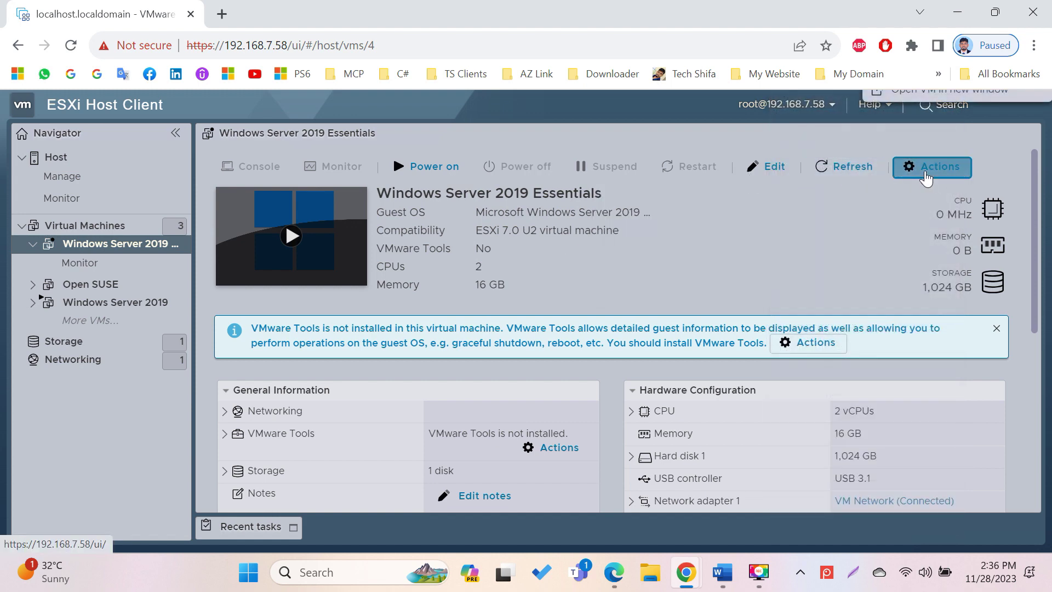
mouse_move(887, 192)
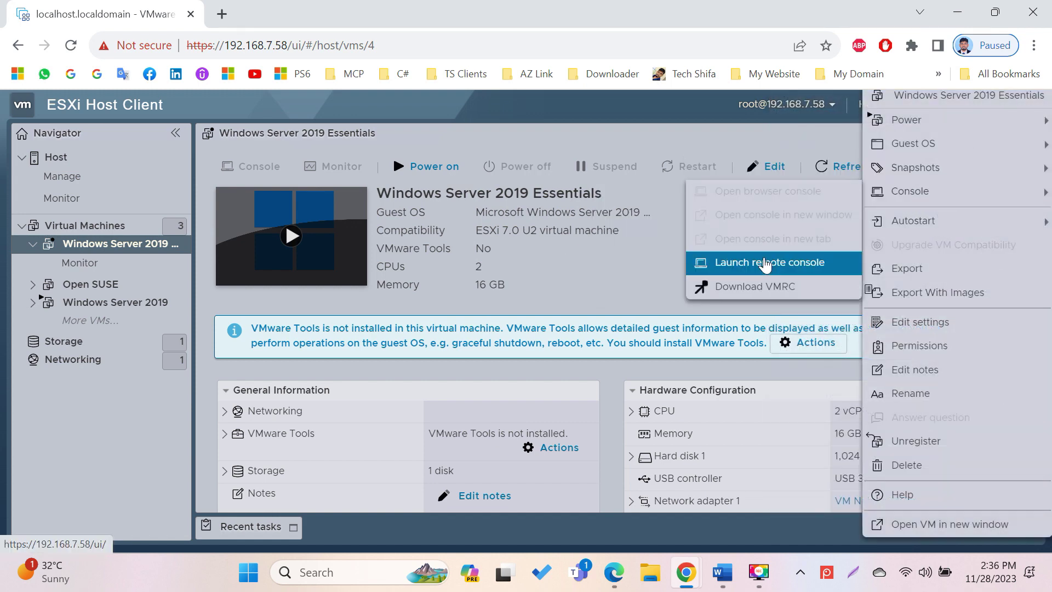
left_click(765, 265)
left_click(582, 188)
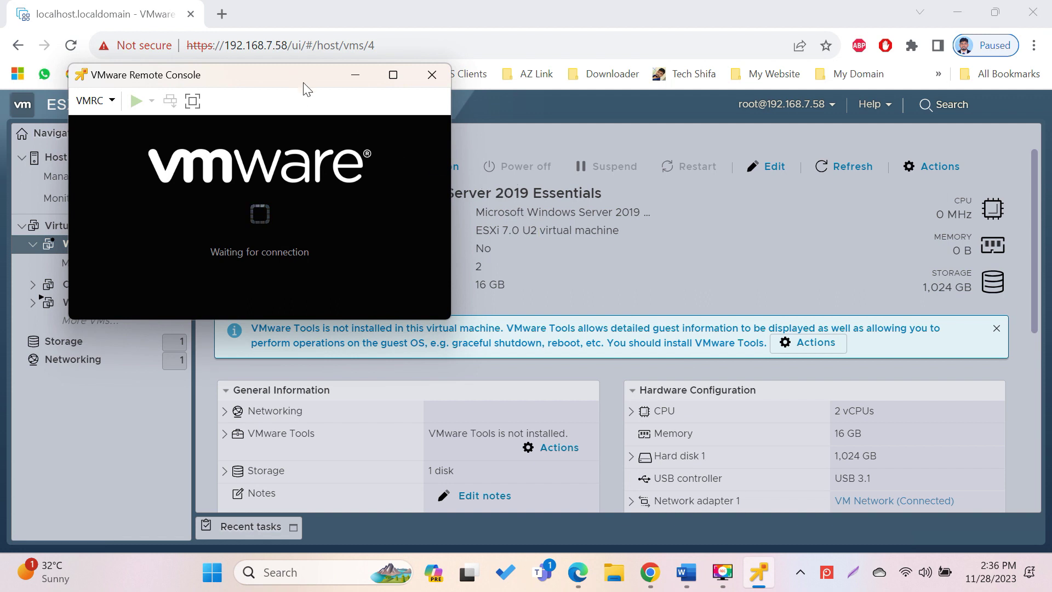
left_click(526, 97)
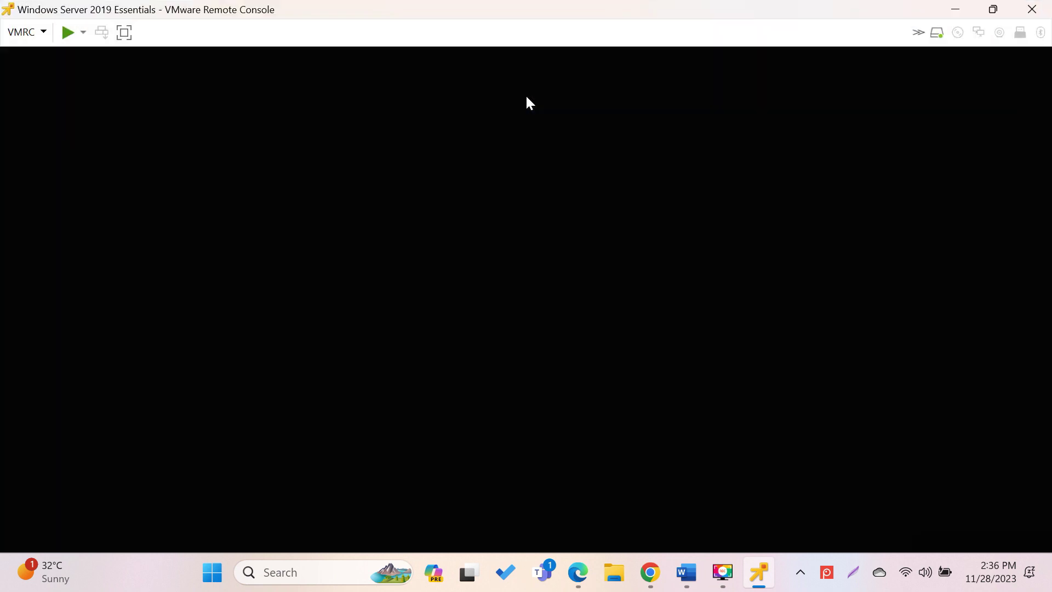
Step: Power on the virtual machine with the remote console in full screen, then minimize the console
left_click(125, 32)
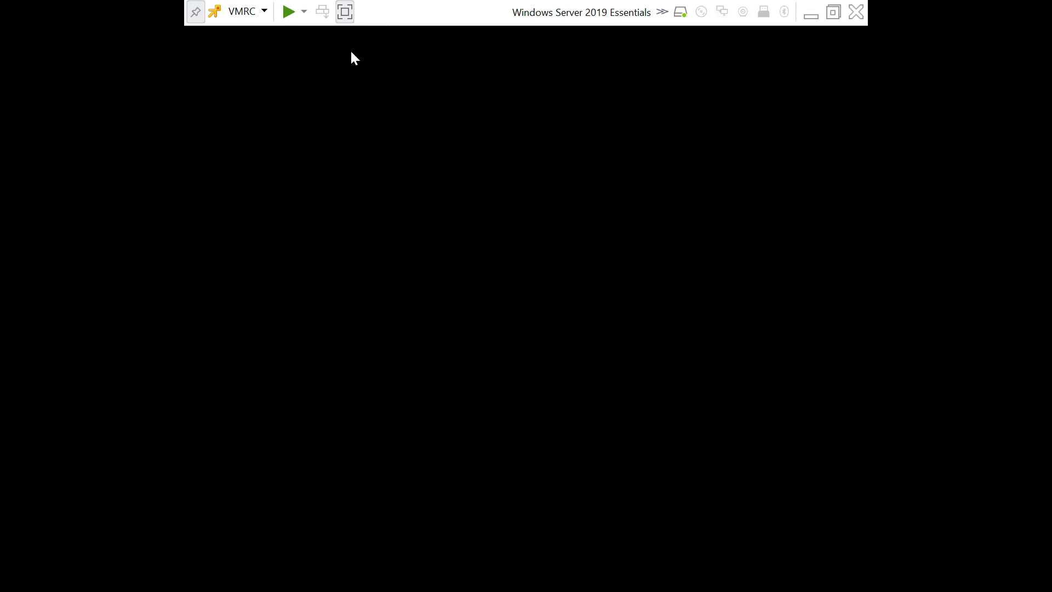
left_click(301, 18)
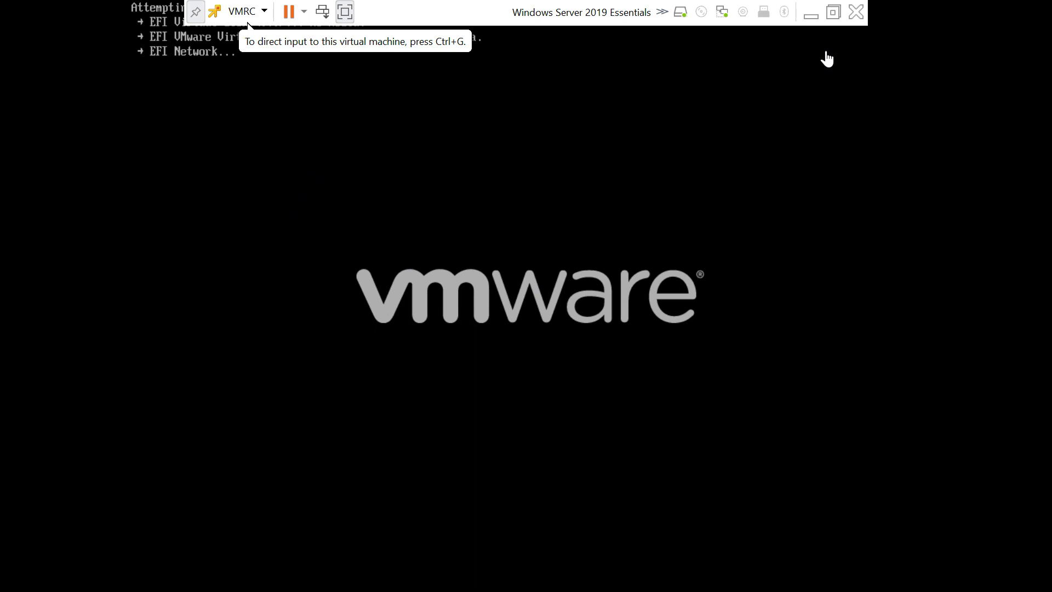
left_click(815, 17)
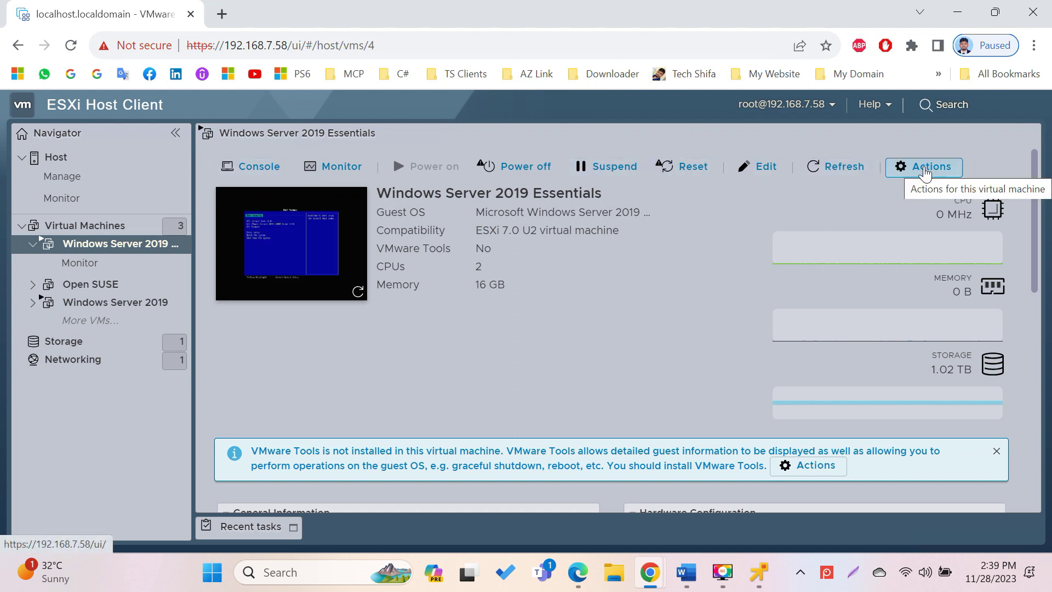
Step: Edit the virtual machine's settings and set CD/DVD Drive 1 to use a Datastore ISO file
left_click(923, 166)
mouse_move(924, 173)
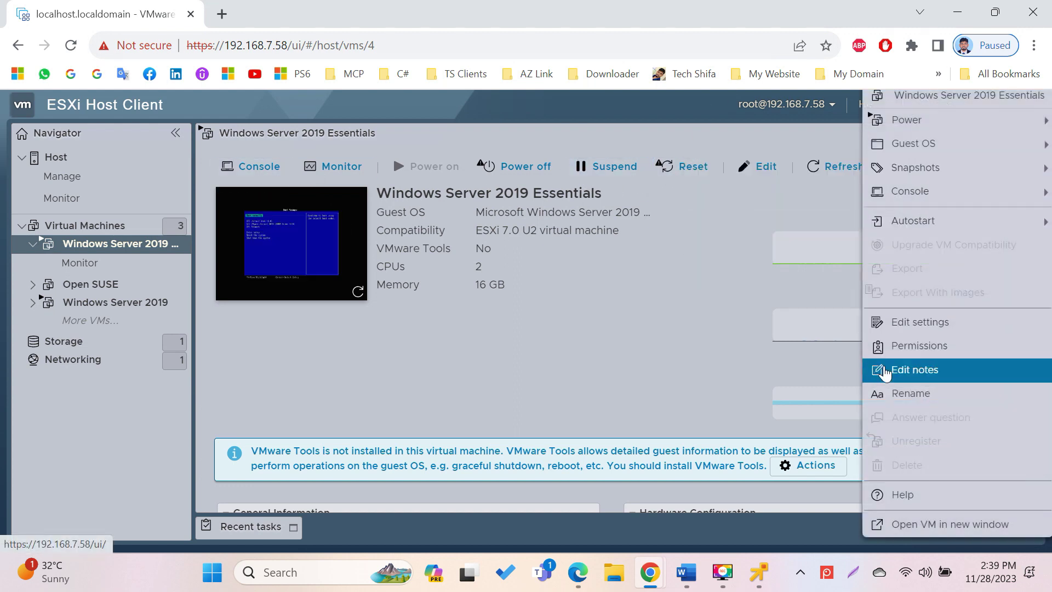
left_click(904, 324)
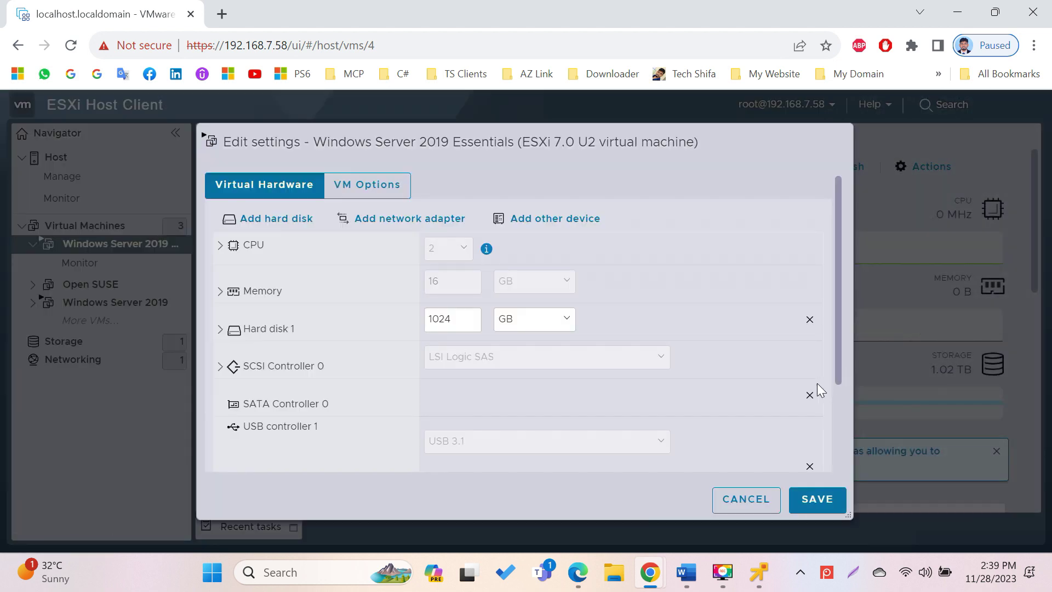
scroll(296, 362, "down", 2)
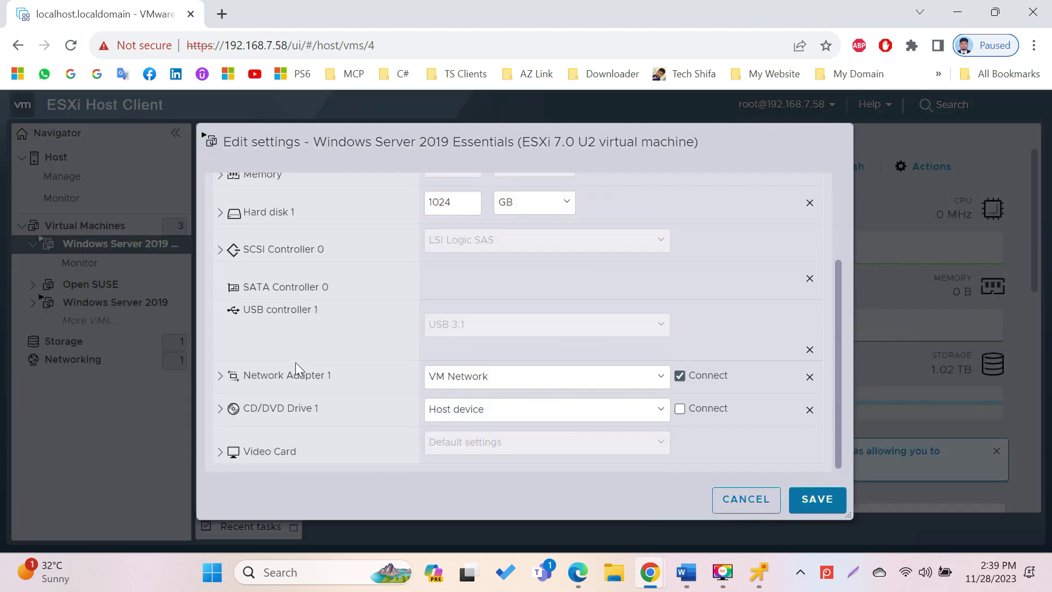
left_click(291, 401)
scroll(663, 328, "down", 2)
left_click(664, 303)
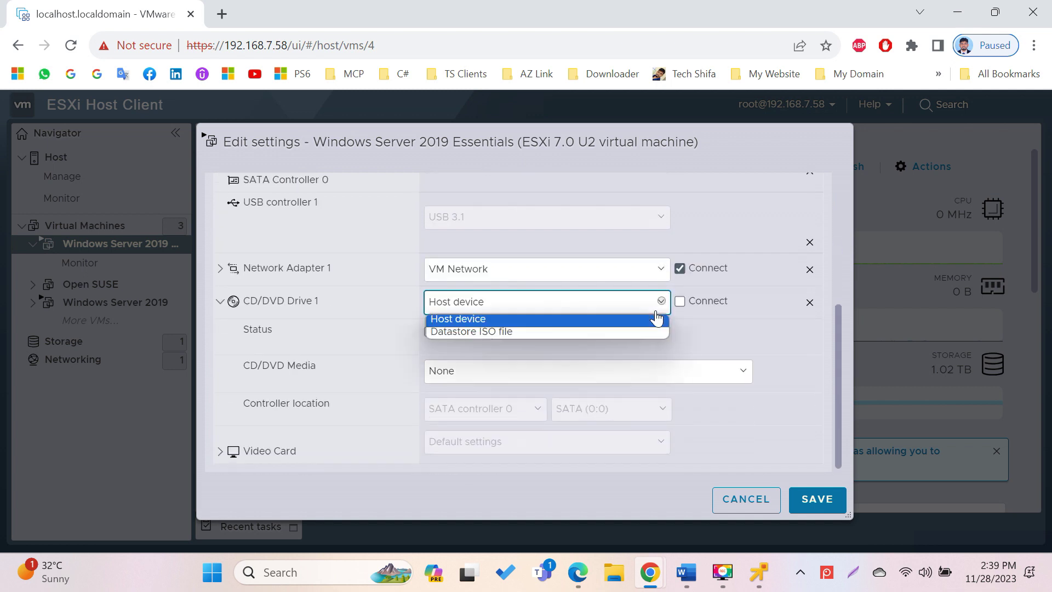
left_click(592, 334)
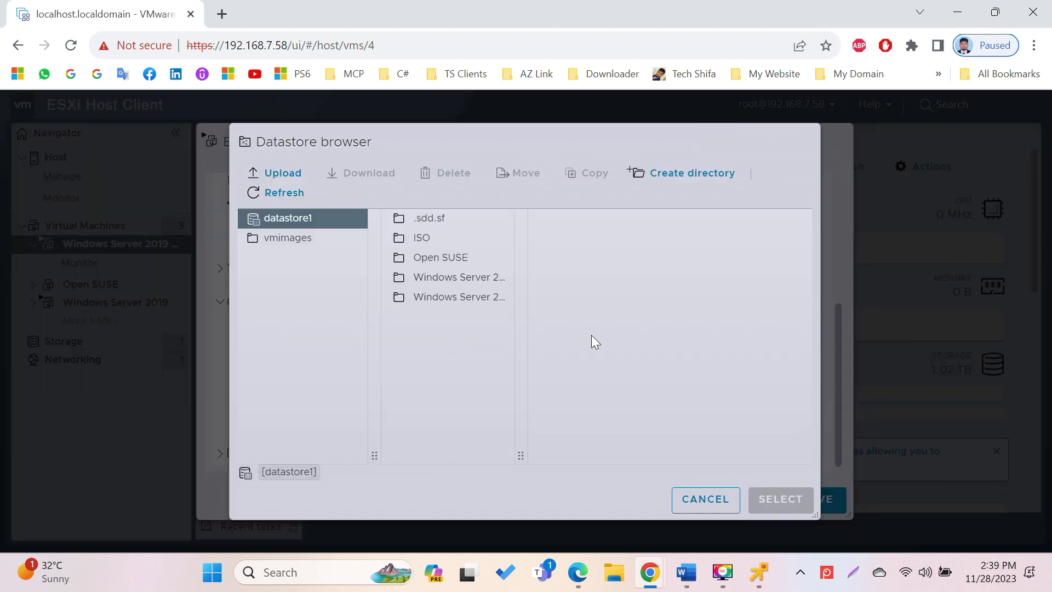
Step: Upload the 17763.737.190906-2324 Server Essentials ISO from the Downloads folder to the ISO folder of datastore1
left_click(417, 241)
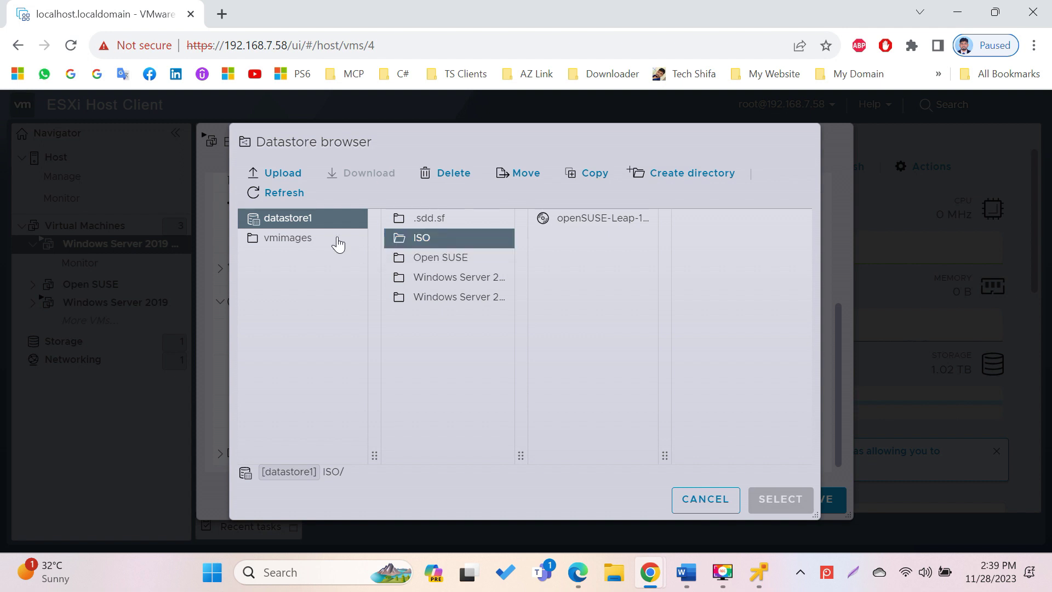
left_click(293, 188)
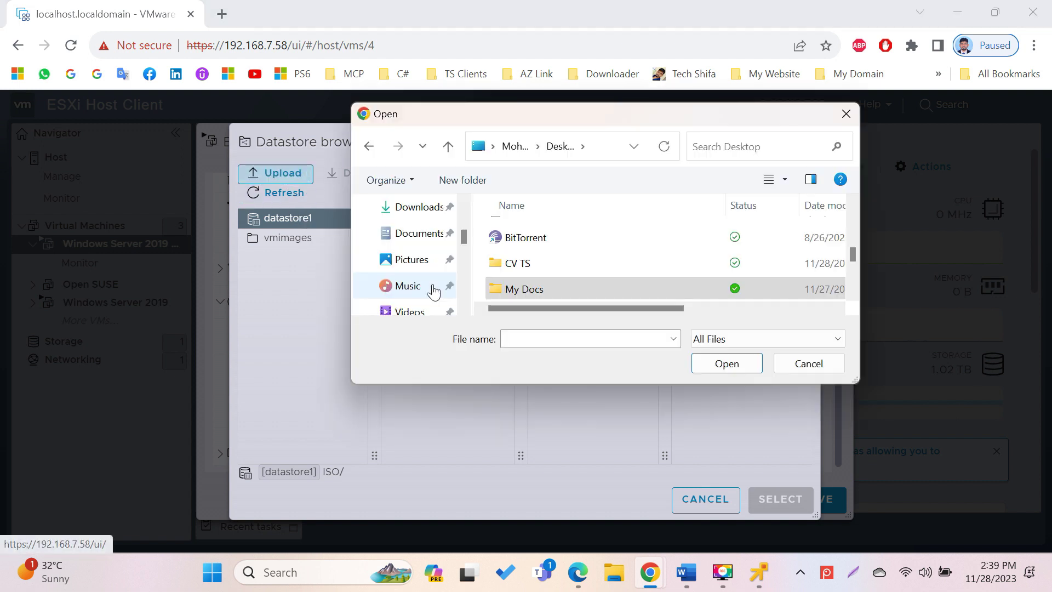
scroll(435, 283, "up", 2)
left_click(432, 266)
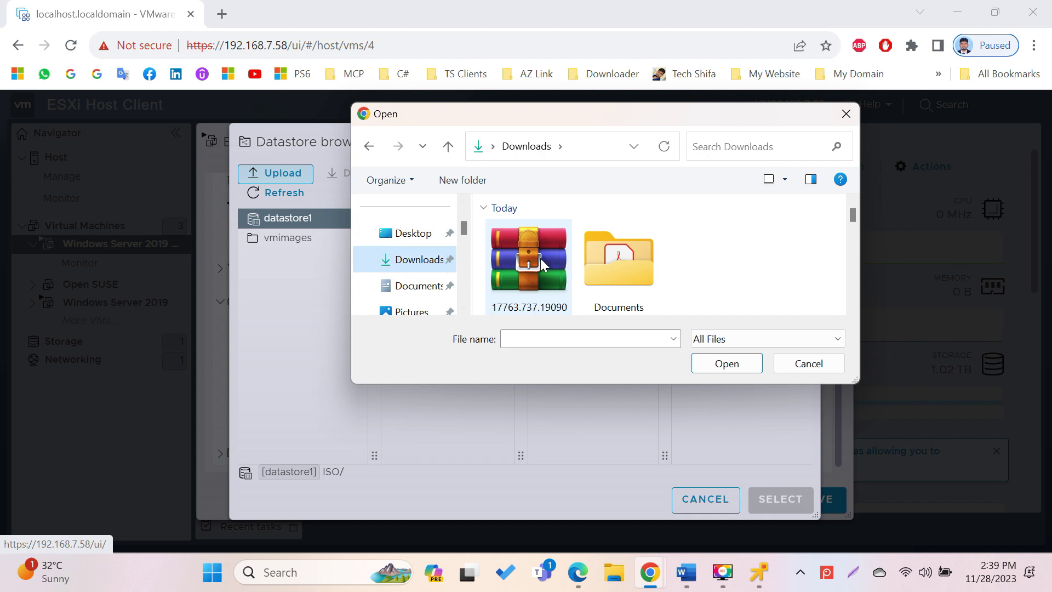
scroll(667, 235, "down", 1)
scroll(667, 236, "up", 1)
left_click(528, 257)
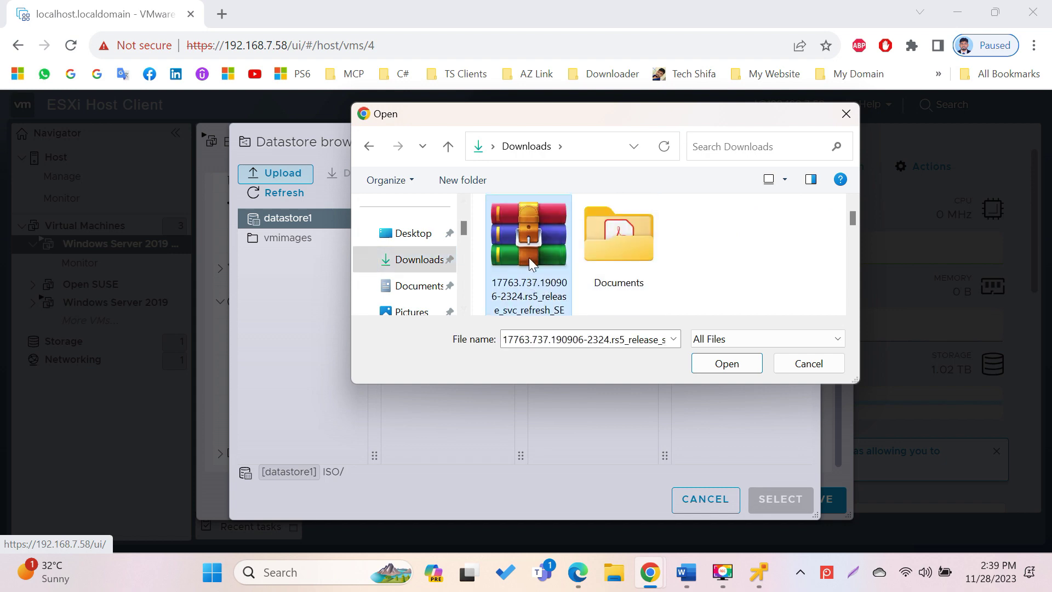
left_click(732, 369)
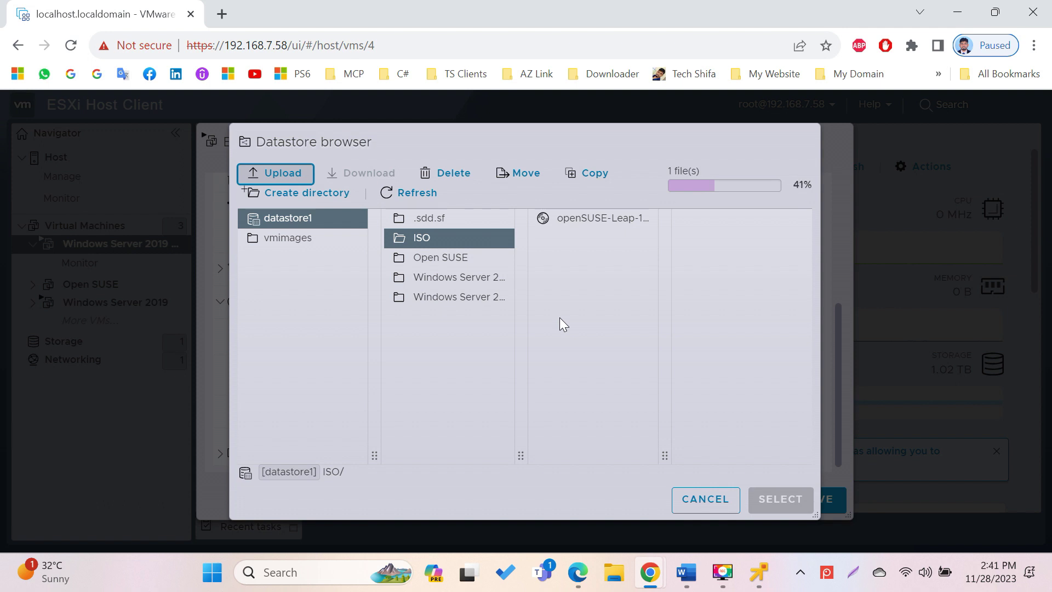
Step: Refresh the datastore's ISO folder, choose the uploaded 17763.737.190906-2324 Server Essentials ISO as drive media, and close the settings
left_click(627, 228)
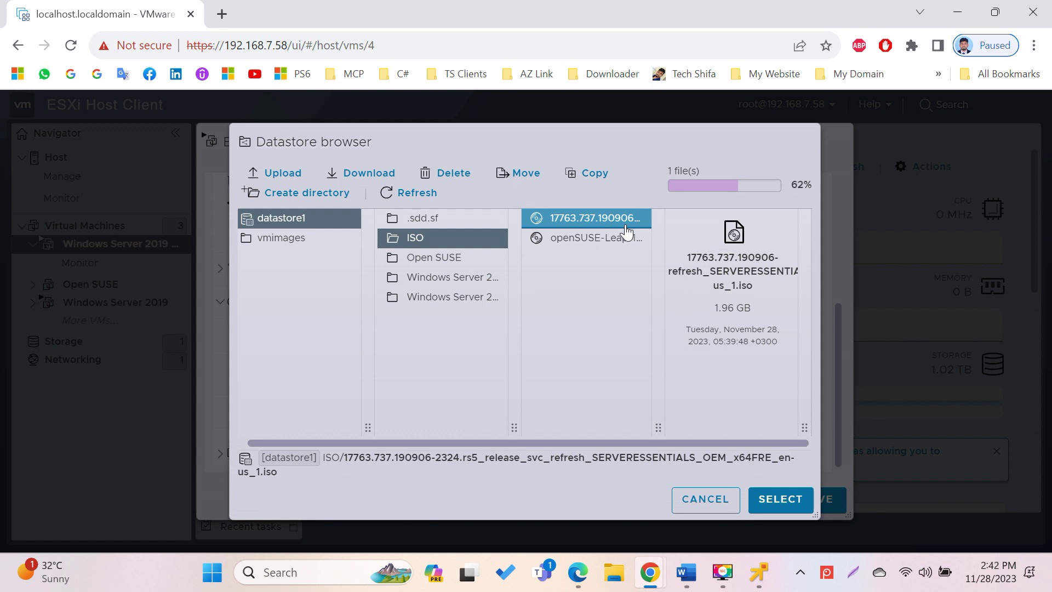
left_click(410, 192)
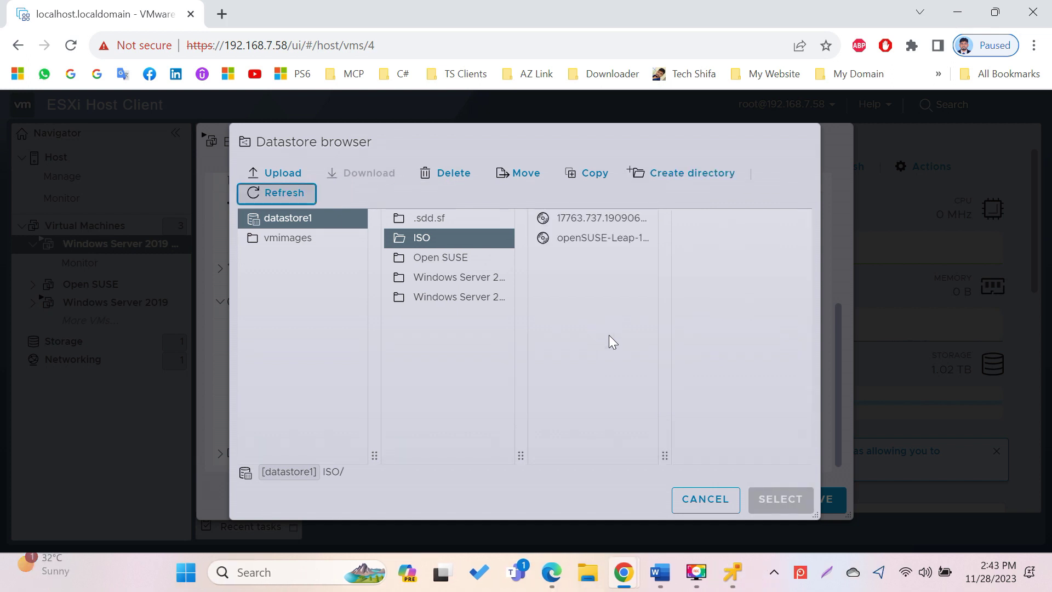
left_click(570, 218)
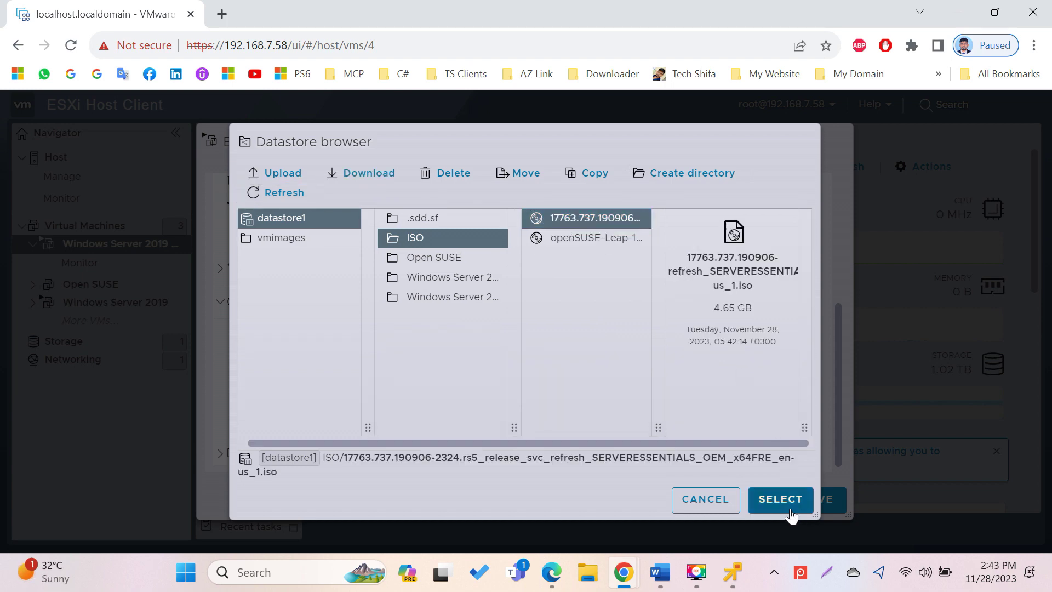
left_click(780, 500)
left_click(792, 509)
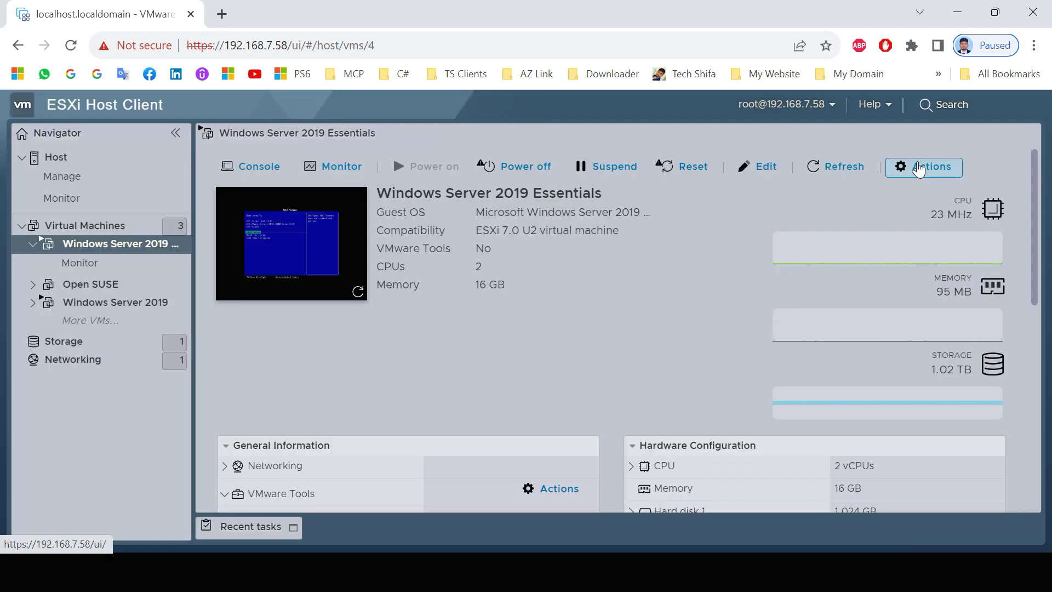
Step: Reopen the virtual machine's settings and reselect Datastore ISO file as the source of CD/DVD Drive 1
left_click(926, 166)
mouse_move(909, 191)
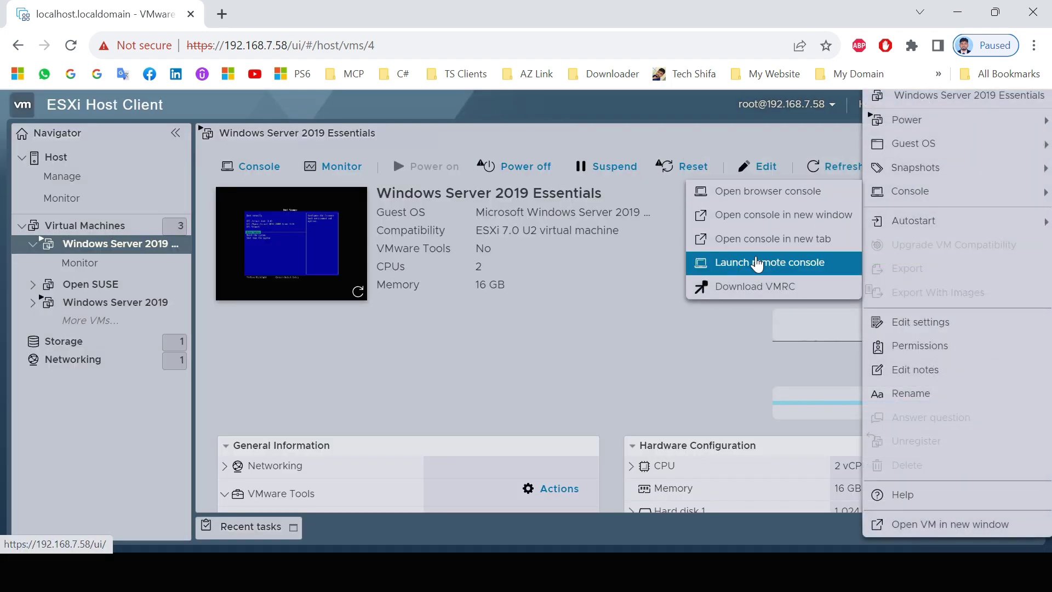
mouse_move(887, 241)
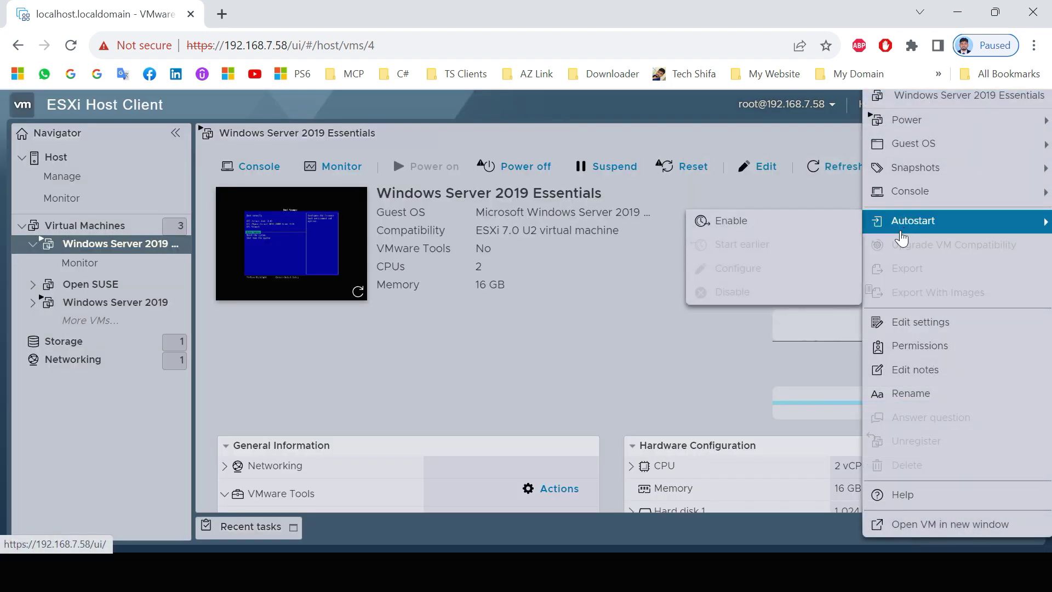
left_click(926, 324)
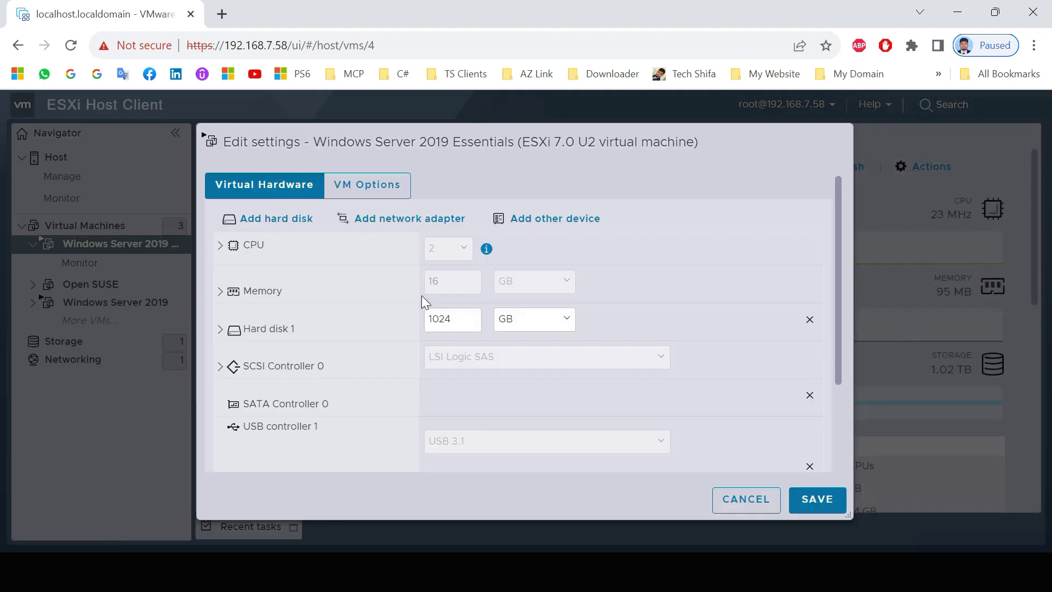
scroll(550, 290, "down", 3)
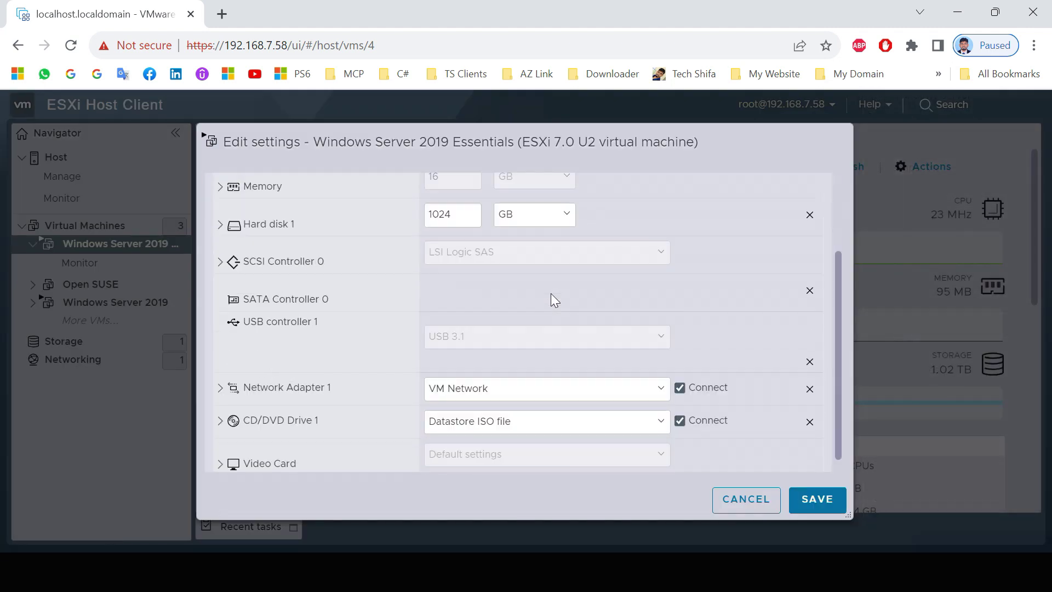
left_click(566, 417)
left_click(567, 417)
left_click(566, 417)
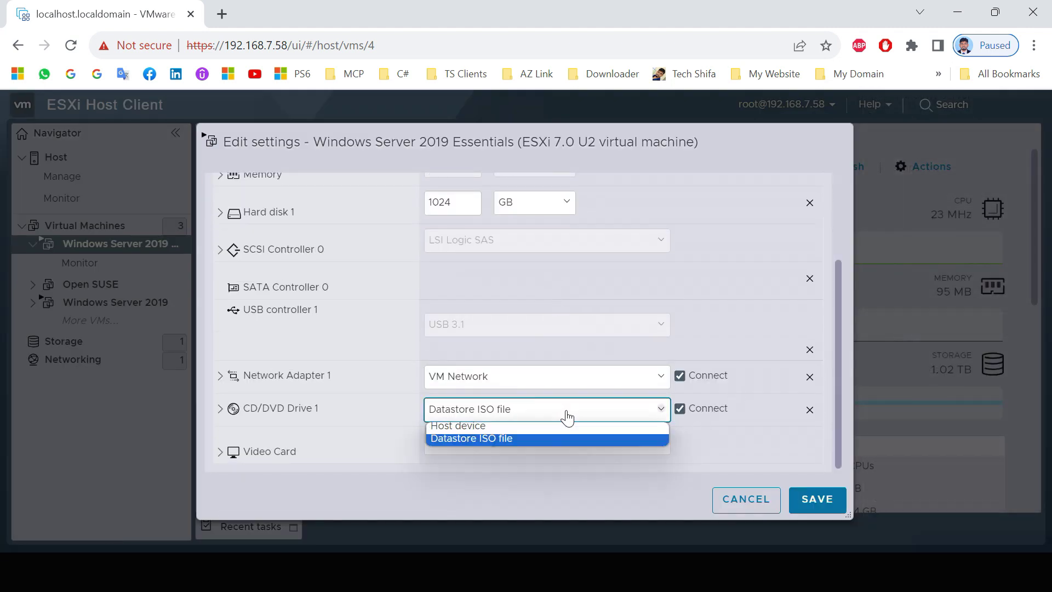
left_click(546, 444)
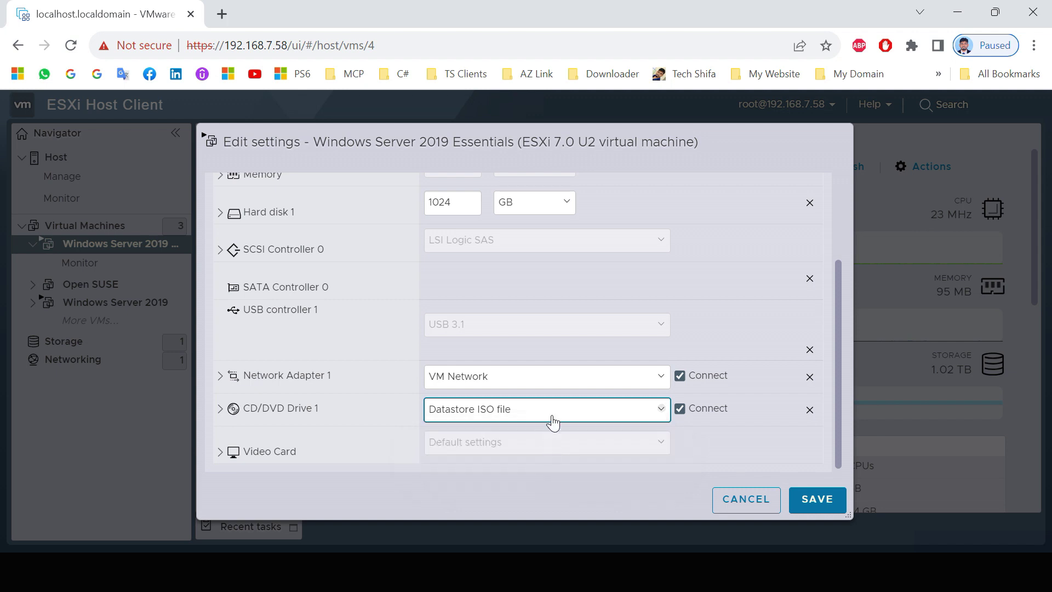
left_click(552, 415)
left_click(521, 438)
Step: Expand the CD/DVD Drive 1 details and enable Connect at power on
left_click(220, 408)
scroll(462, 389, "down", 2)
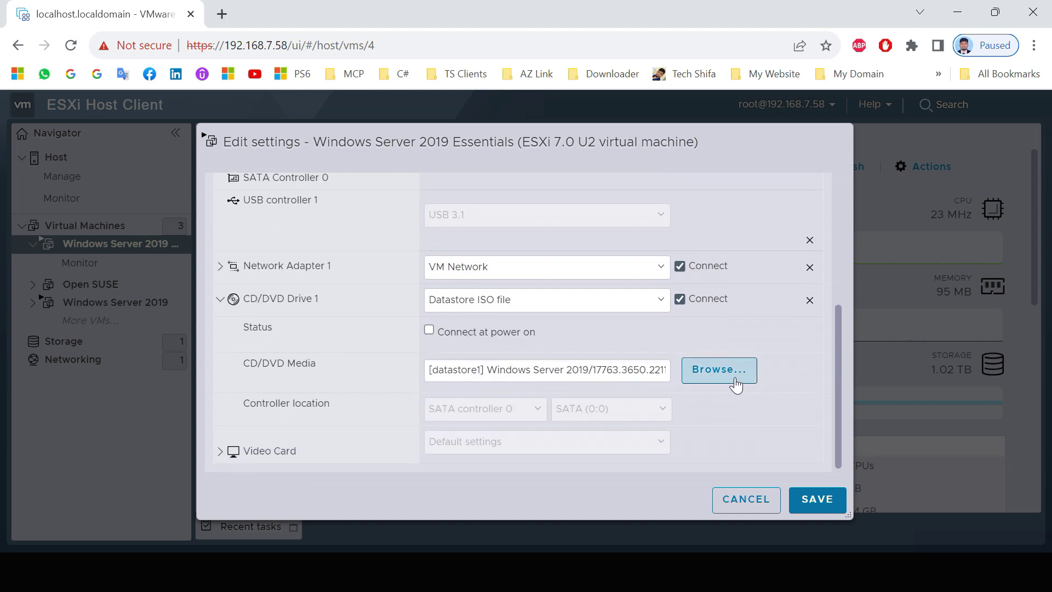
left_click(429, 330)
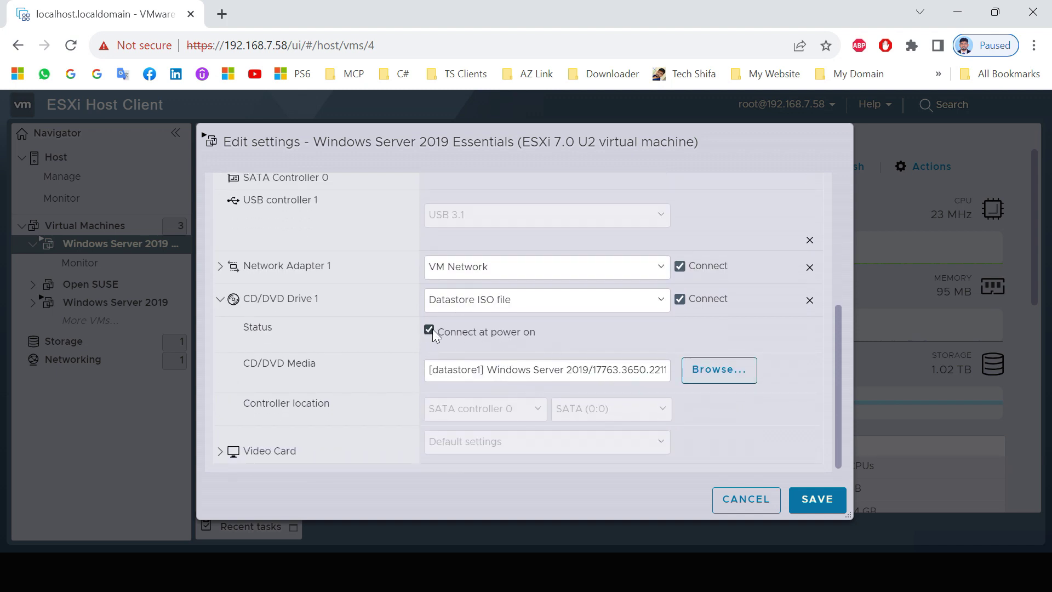
Step: Set the CD/DVD media to the 17763.737.190906-2324 Server Essentials ISO in datastore1's ISO folder and save the settings
left_click(718, 371)
left_click(435, 253)
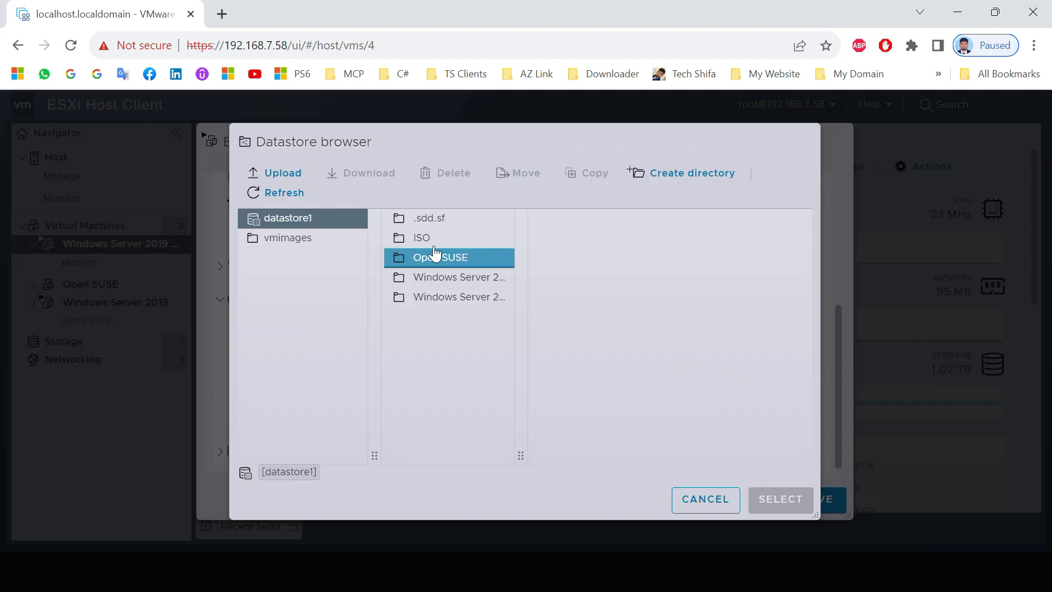
left_click(422, 238)
left_click(564, 238)
left_click(600, 218)
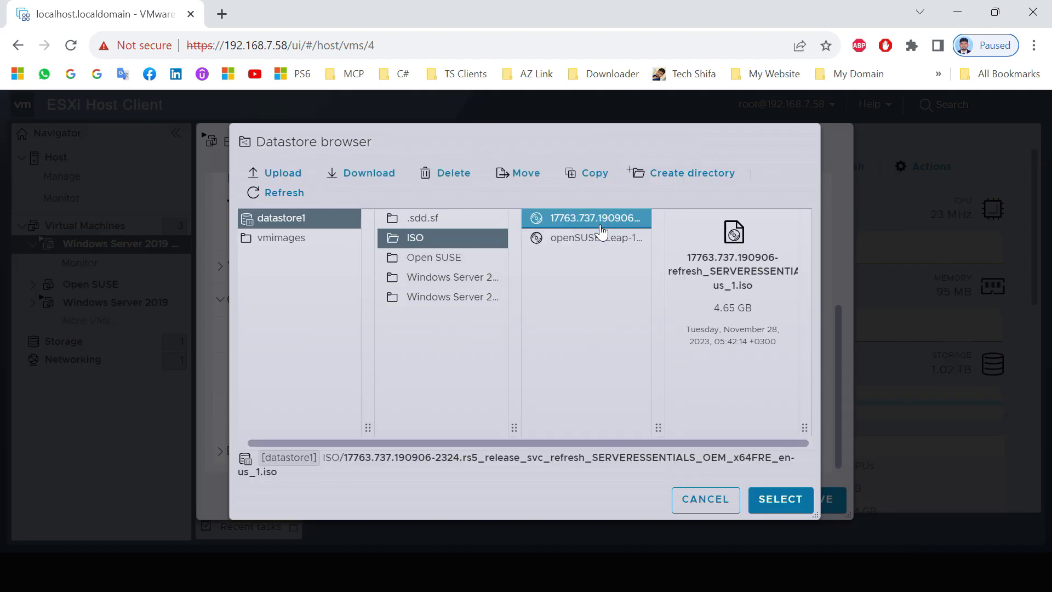
left_click(781, 500)
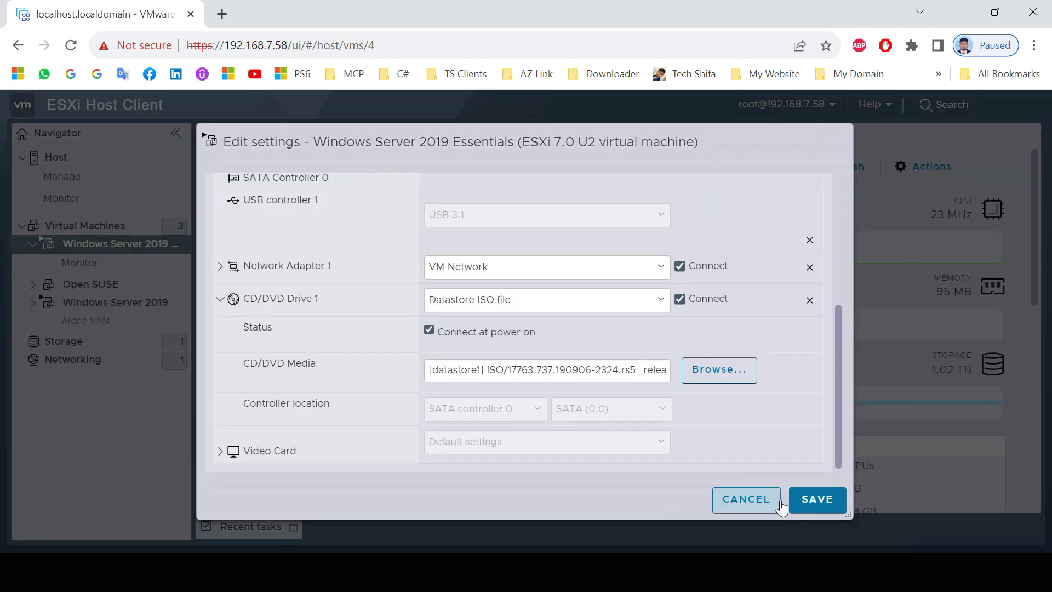
left_click(803, 499)
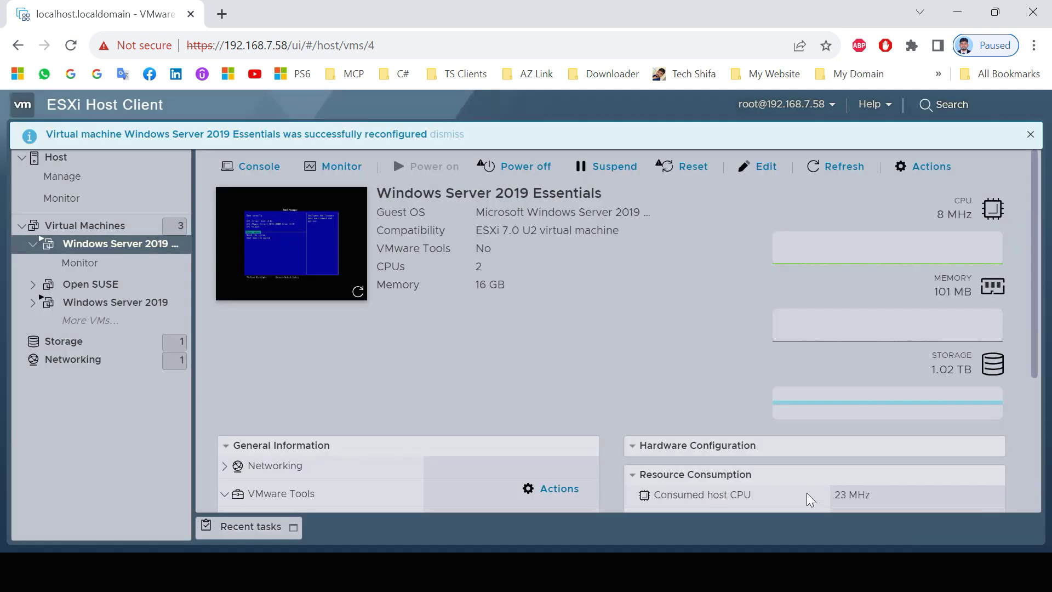
Step: Launch the VMware Remote Console for the virtual machine, maximize its window and switch it to full screen
left_click(931, 166)
mouse_move(915, 201)
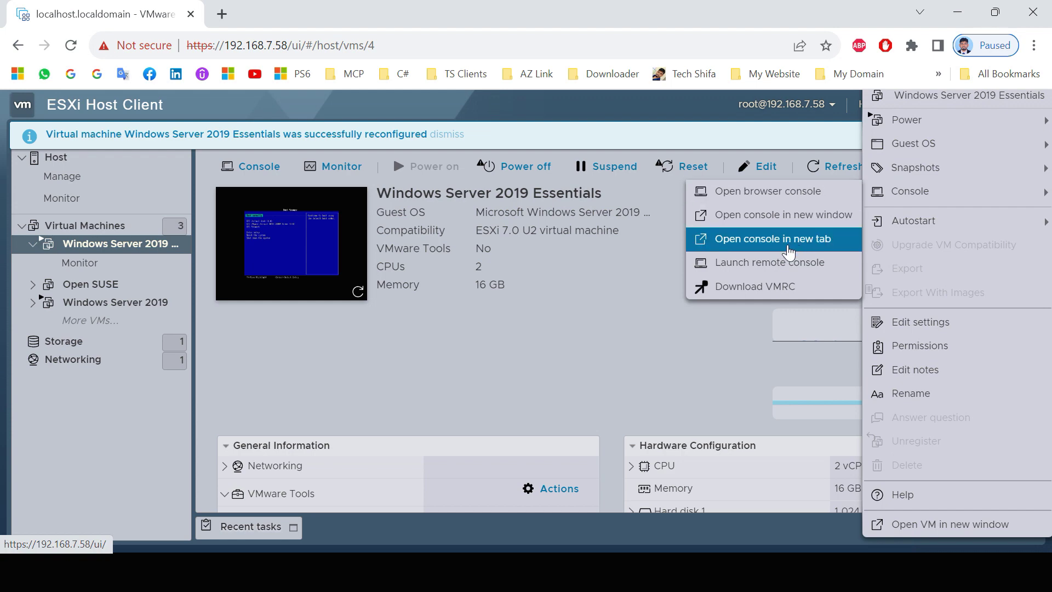
left_click(787, 262)
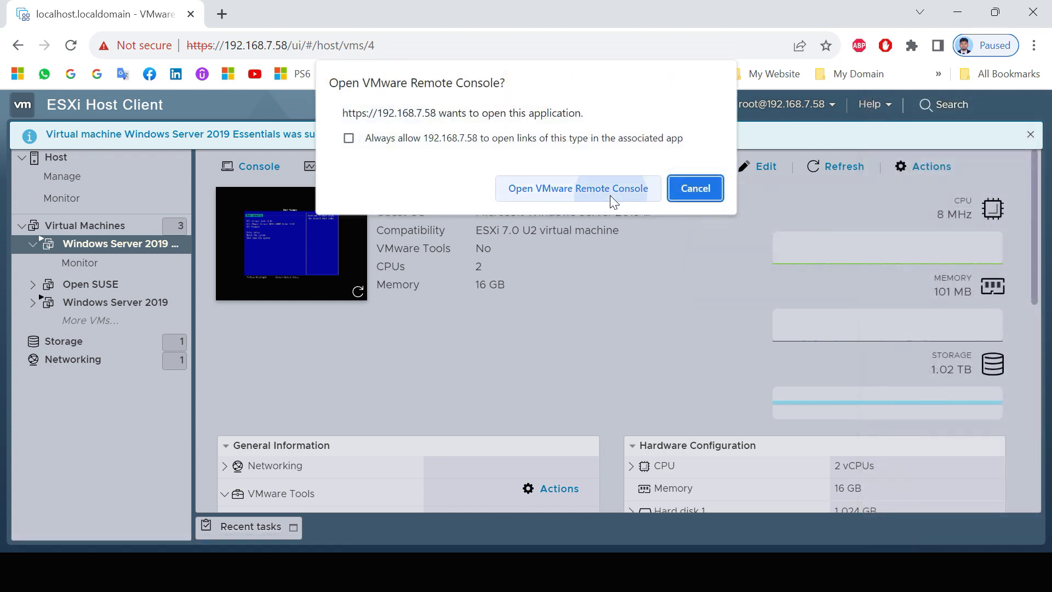
left_click(610, 195)
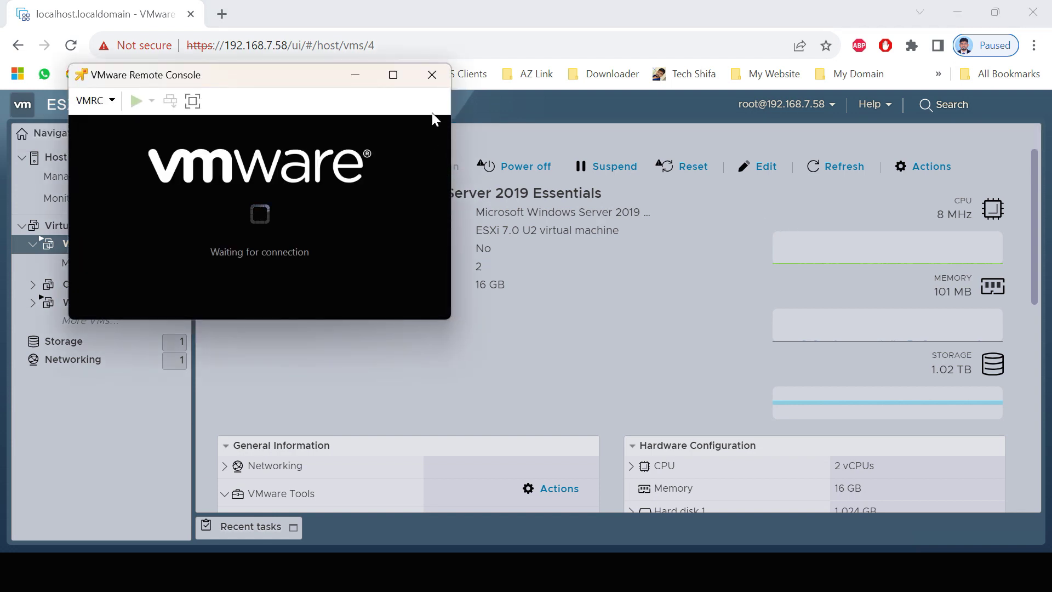
left_click(393, 75)
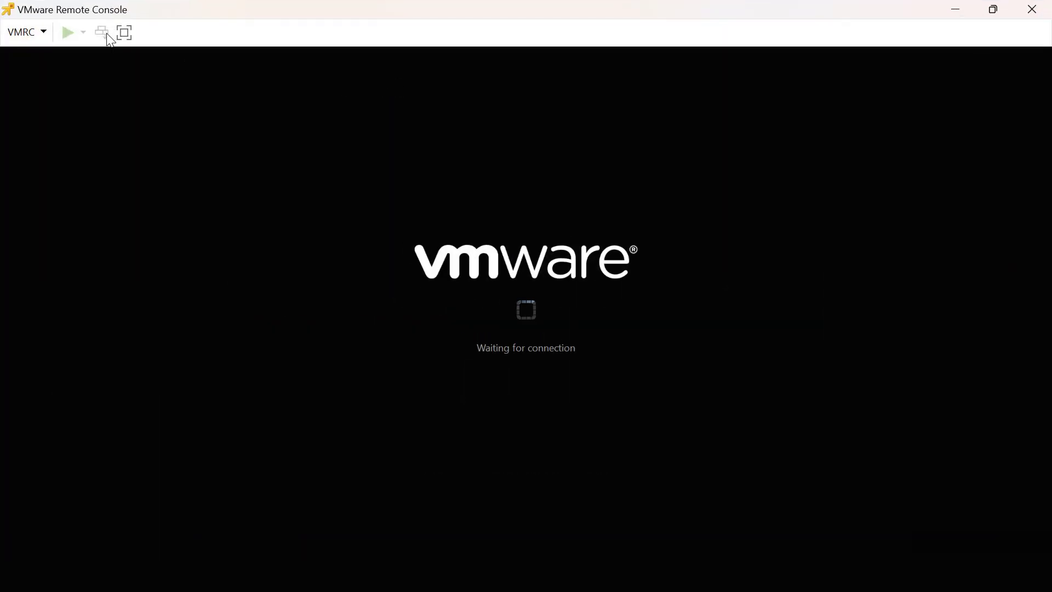
left_click(123, 34)
Step: Restart the virtual machine by sending Ctrl+Alt+Del to it, repeating the command when it attempts to boot from the network
left_click(259, 11)
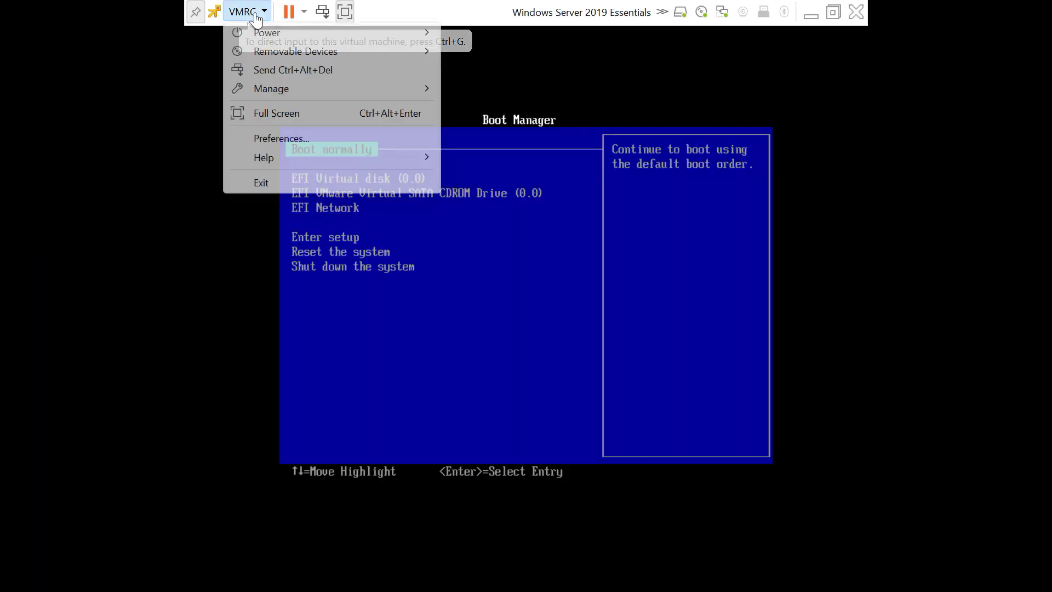
left_click(288, 70)
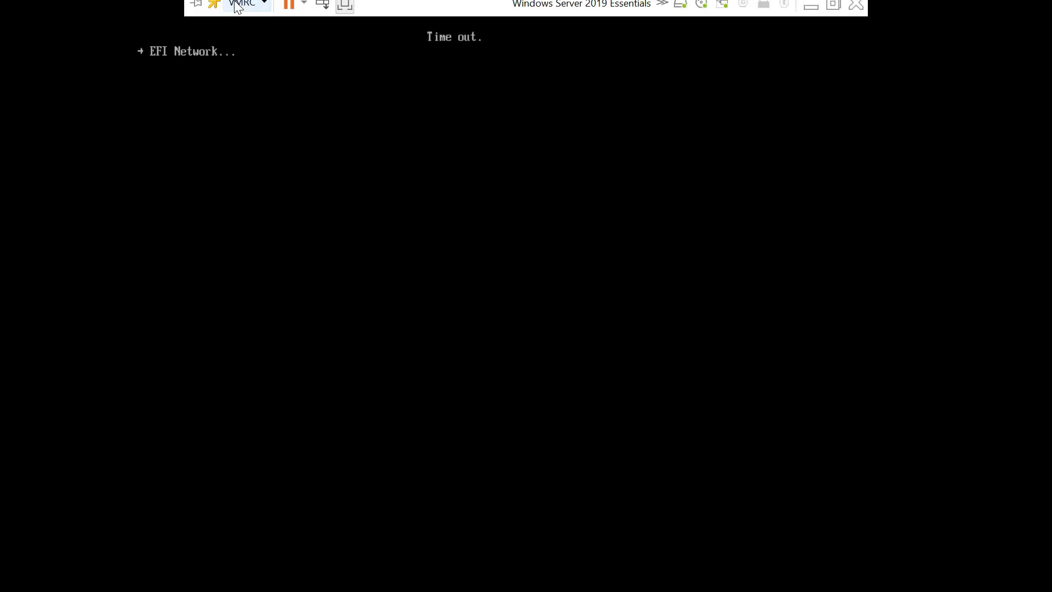
left_click(244, 12)
left_click(273, 71)
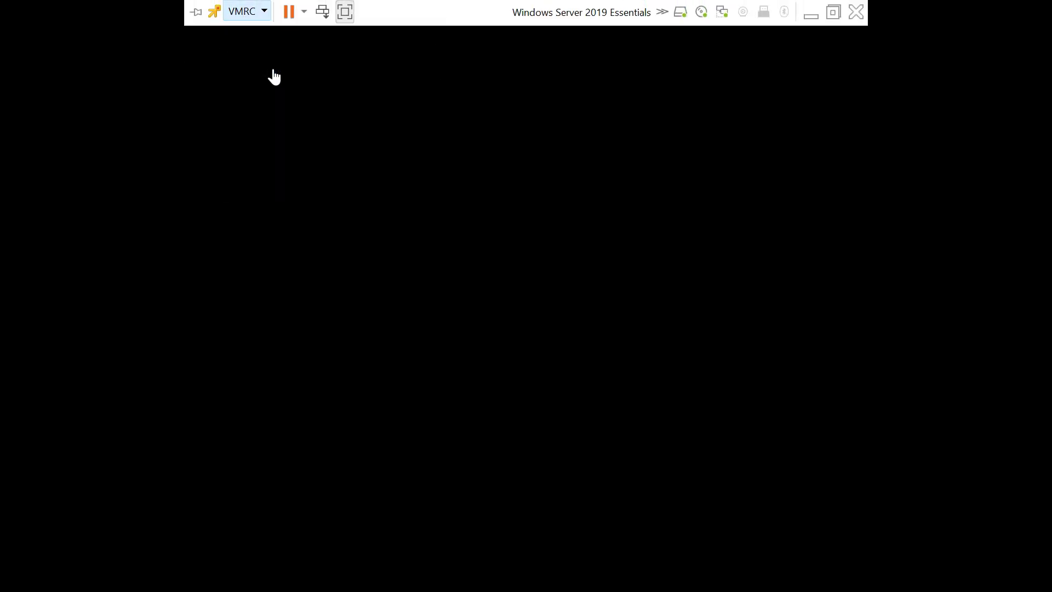
Step: Direct input to the virtual machine, boot from the installation ISO and start Windows Setup [EMS Enabled]
left_click(317, 82)
key("Return")
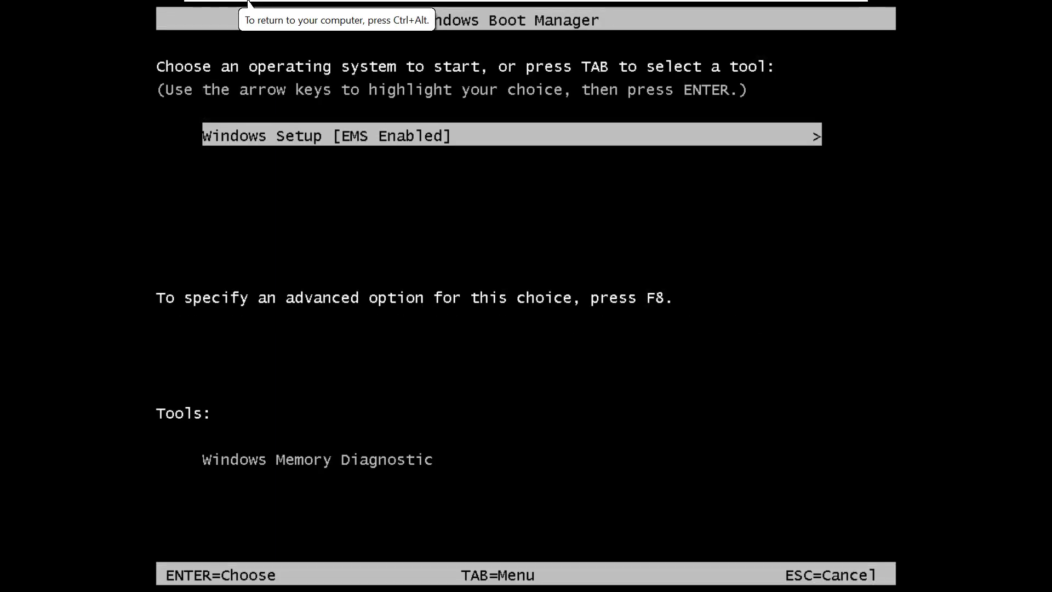
key("Return")
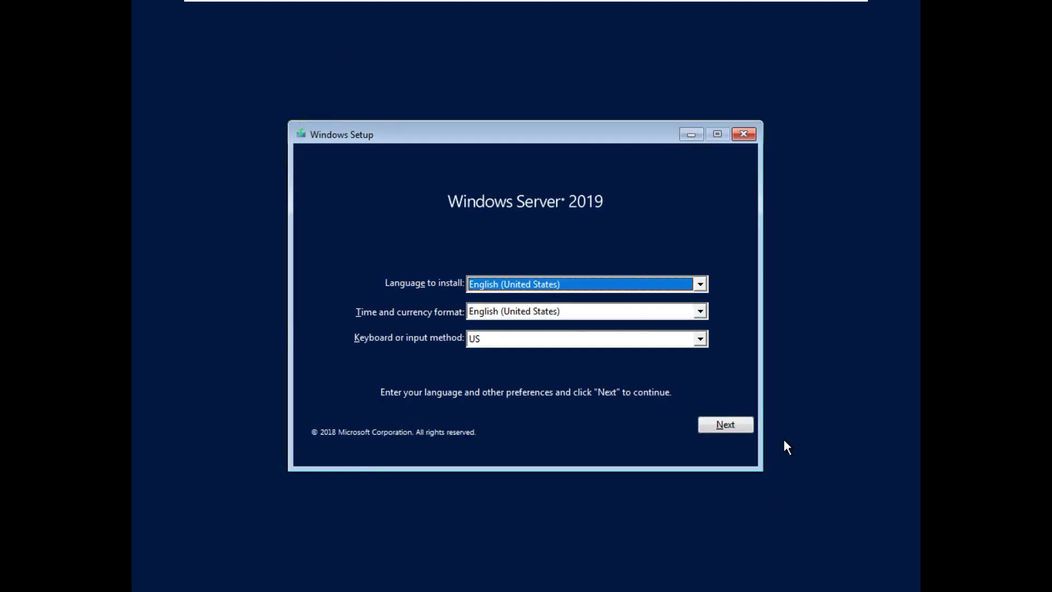
Step: Start the installation with English (United States) language and format and the US keyboard, and proceed without a product key
left_click(748, 427)
left_click(516, 303)
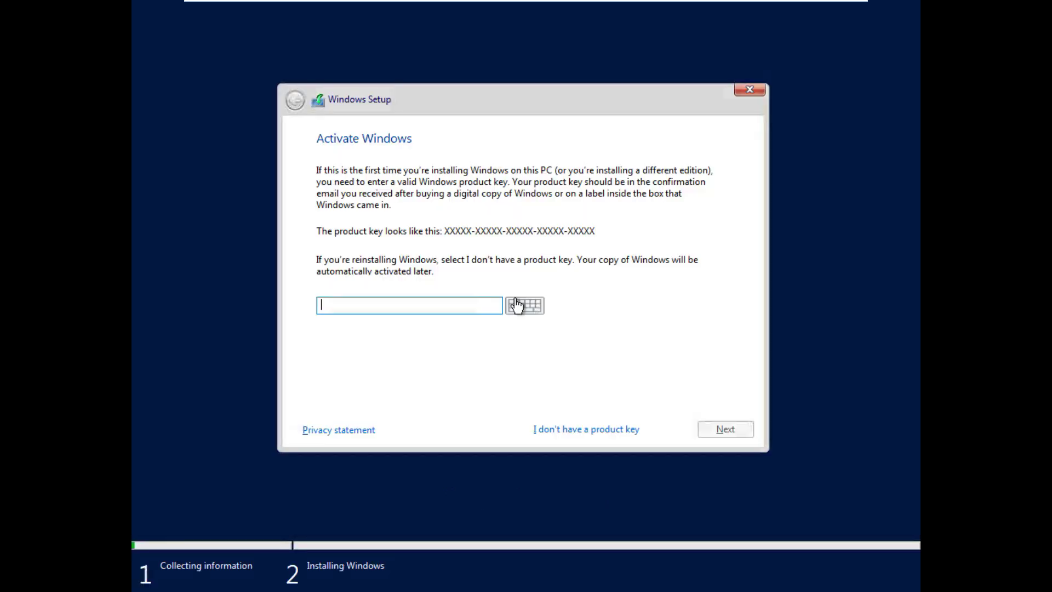
left_click(590, 435)
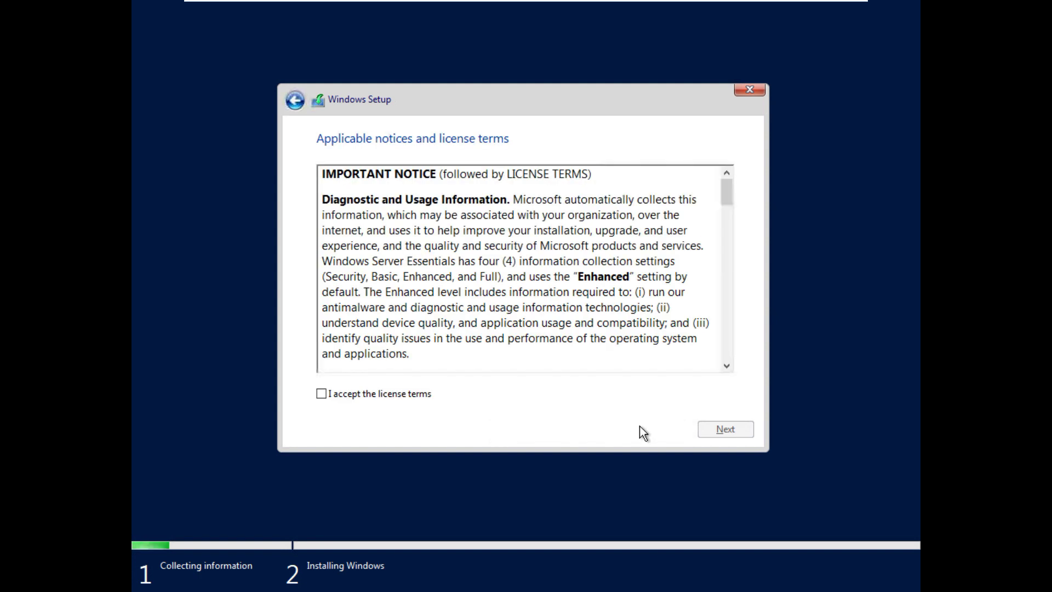
Step: Accept the license terms and choose the custom installation type
left_click(421, 397)
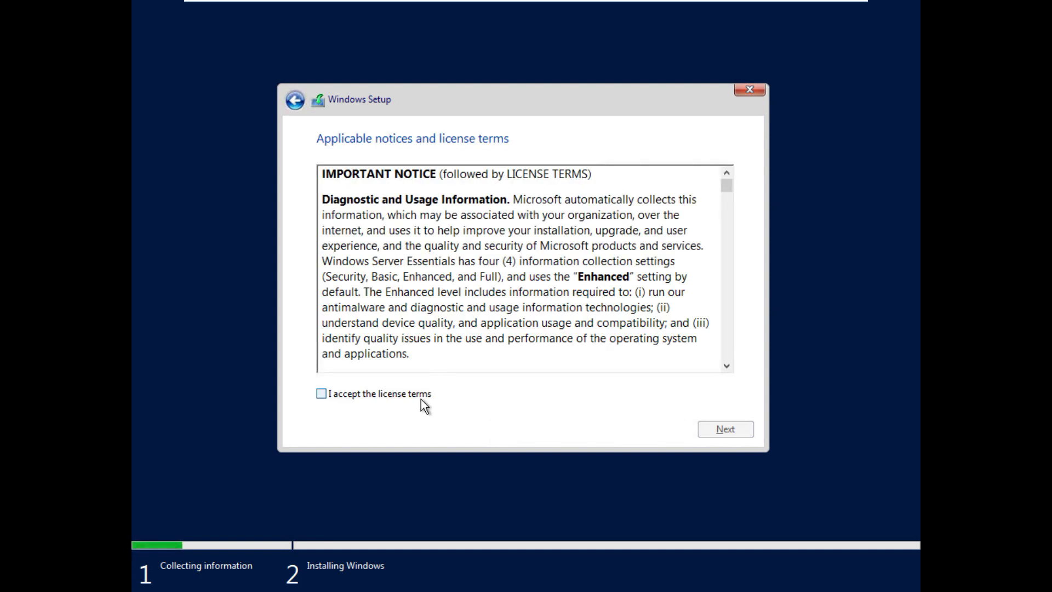
left_click(710, 436)
left_click(507, 299)
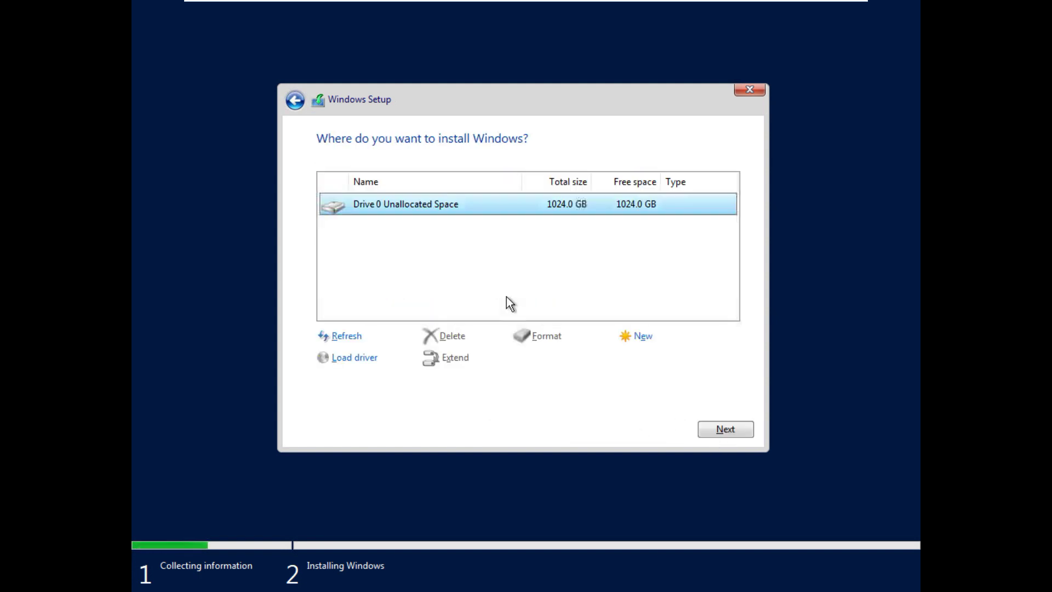
Step: Create a 512000 MB partition in Drive 0's unallocated space and start installing Windows on the new primary partition
left_click(635, 335)
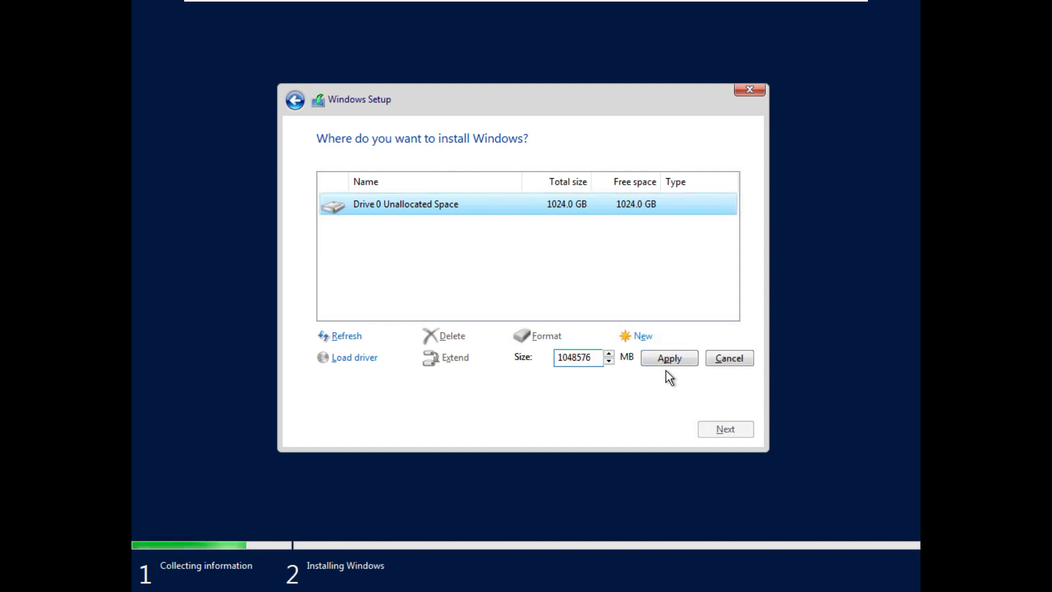
left_click_drag(599, 359, 510, 360)
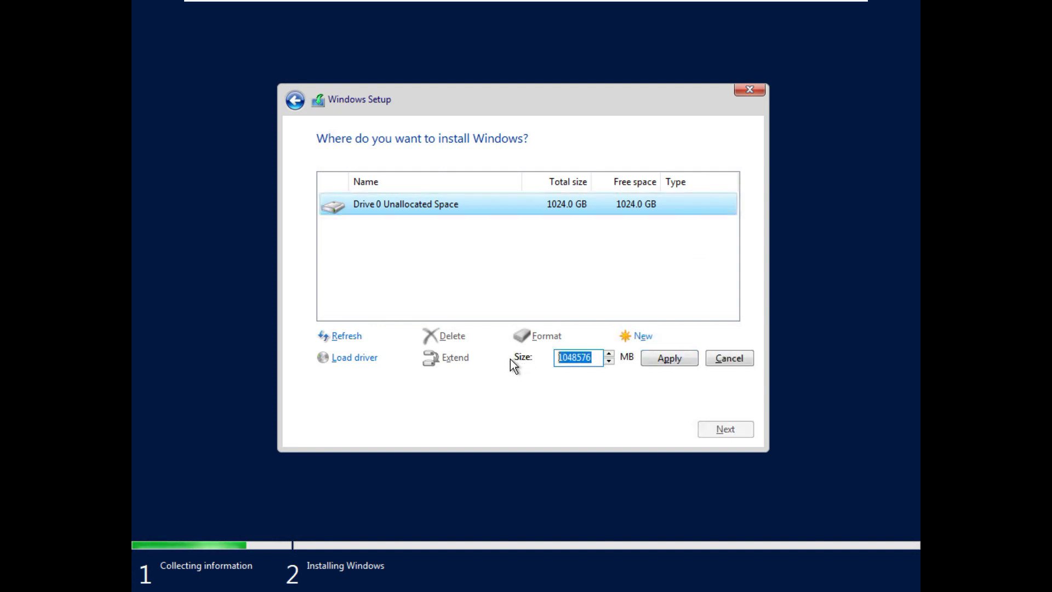
key("BackSpace")
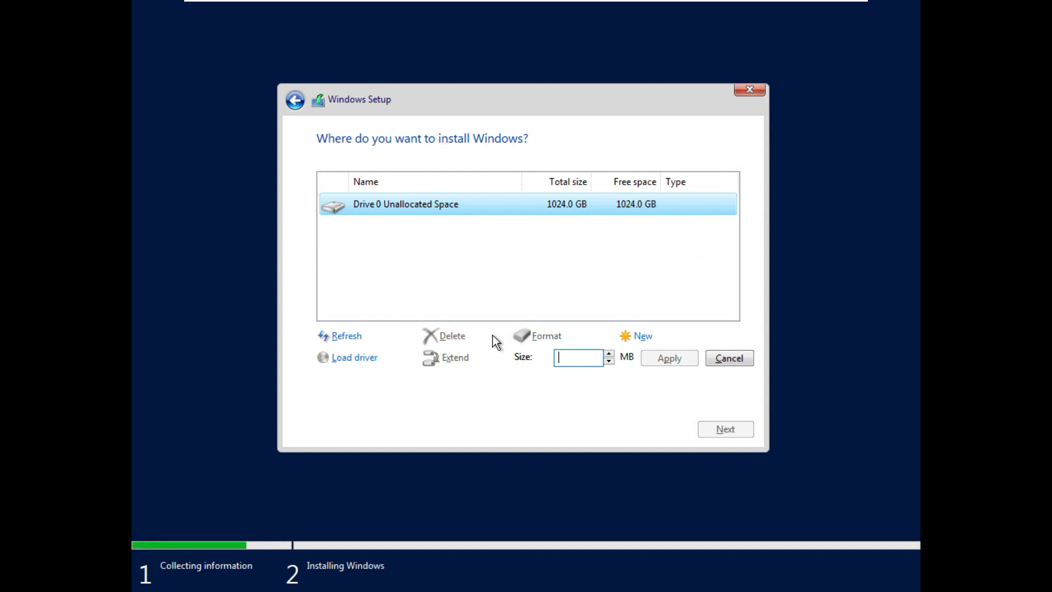
type("51200")
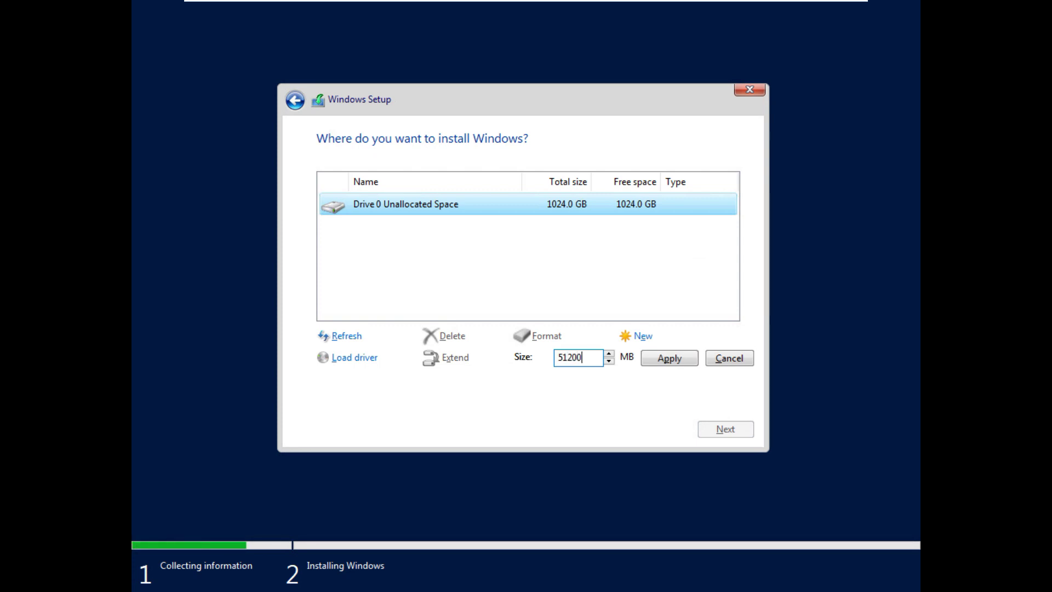
type("0")
left_click(677, 363)
left_click(630, 359)
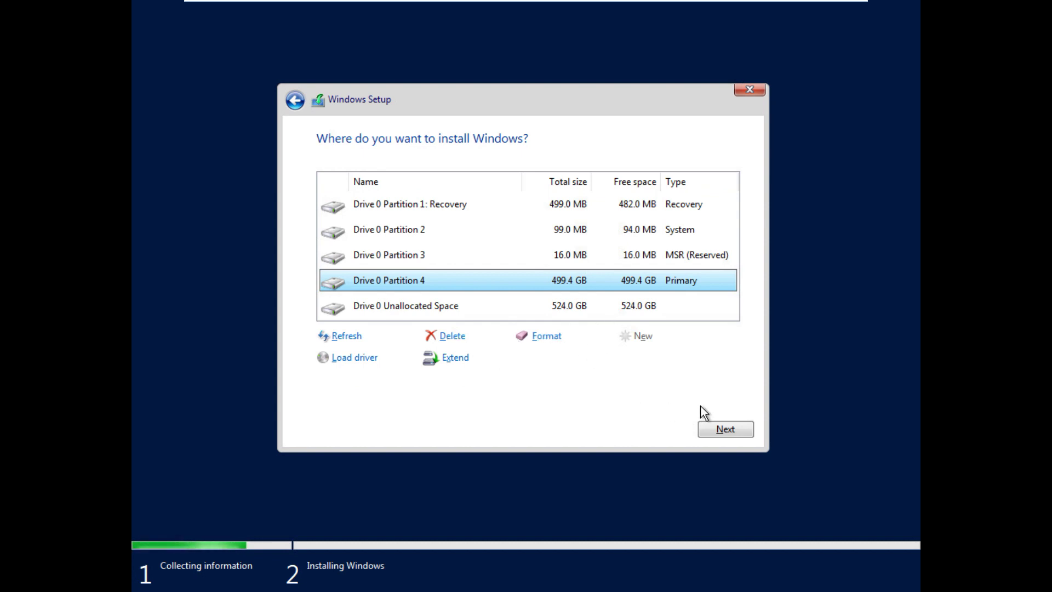
left_click(711, 425)
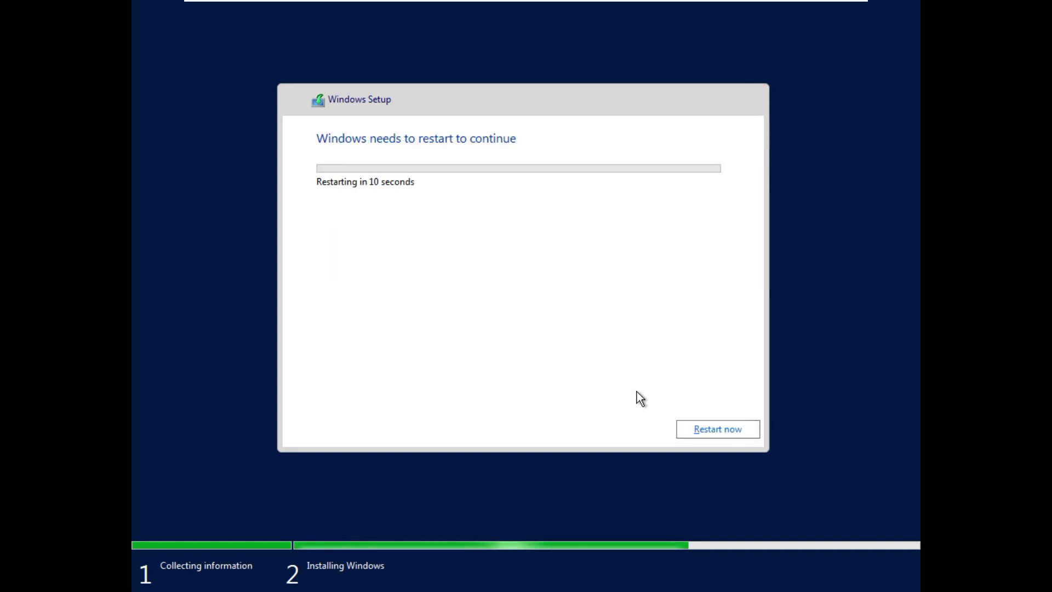
Step: Restart the machine immediately to continue setup, and set and confirm the password for the built-in Administrator account
left_click(742, 434)
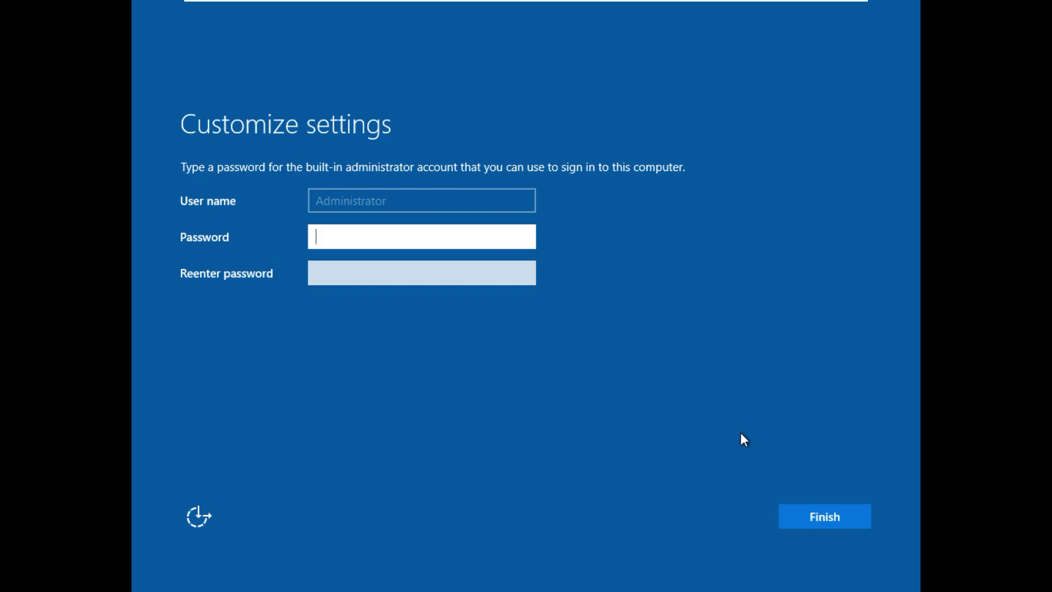
type("•••")
key("BackSpace")
key("BackSpace")
key("BackSpace")
type("•••••••••••••")
key("Tab")
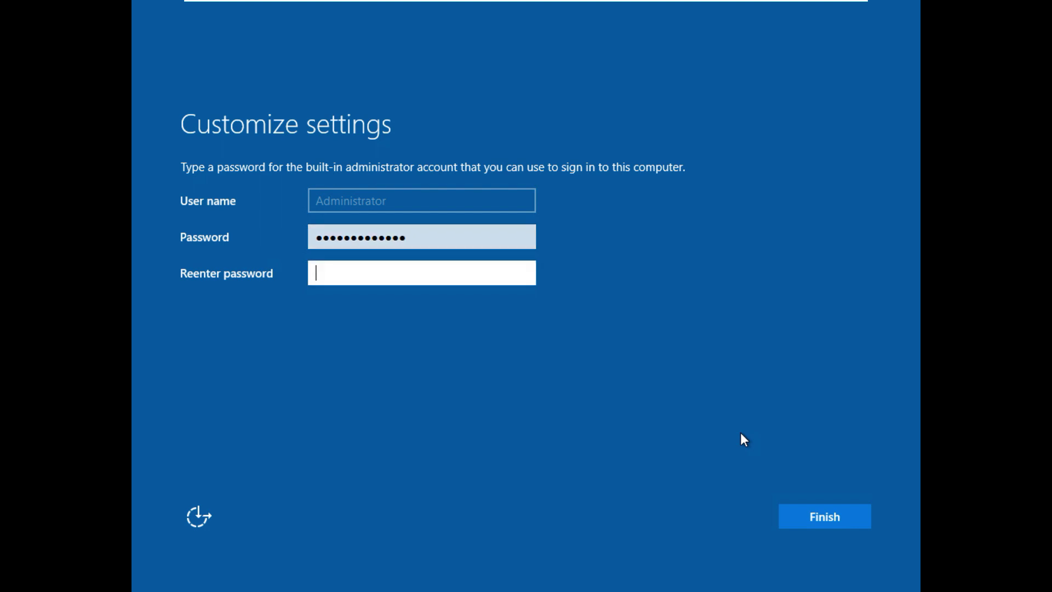
type("•••••••••••••")
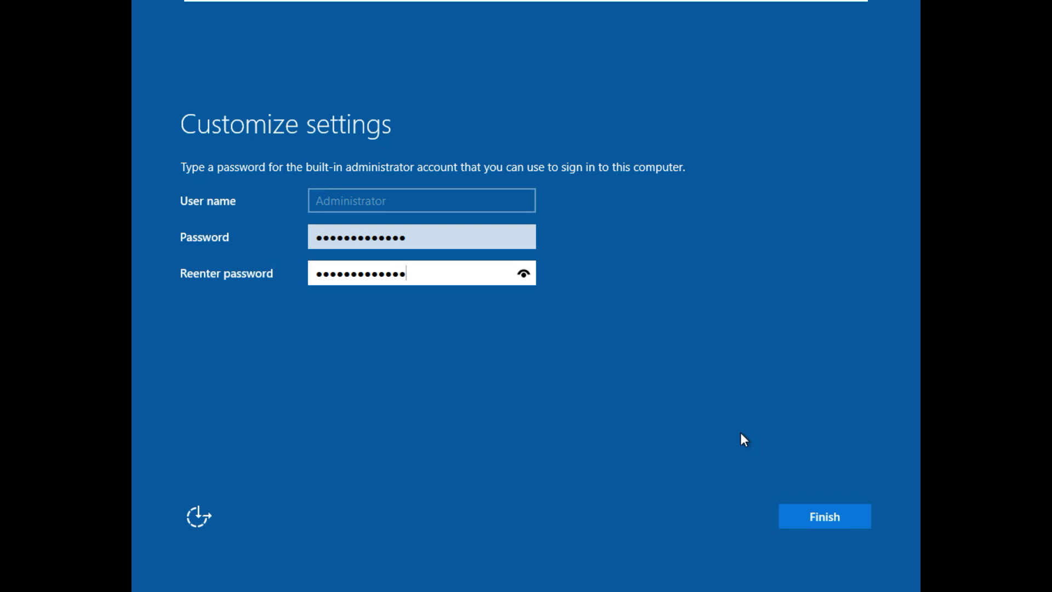
left_click(846, 521)
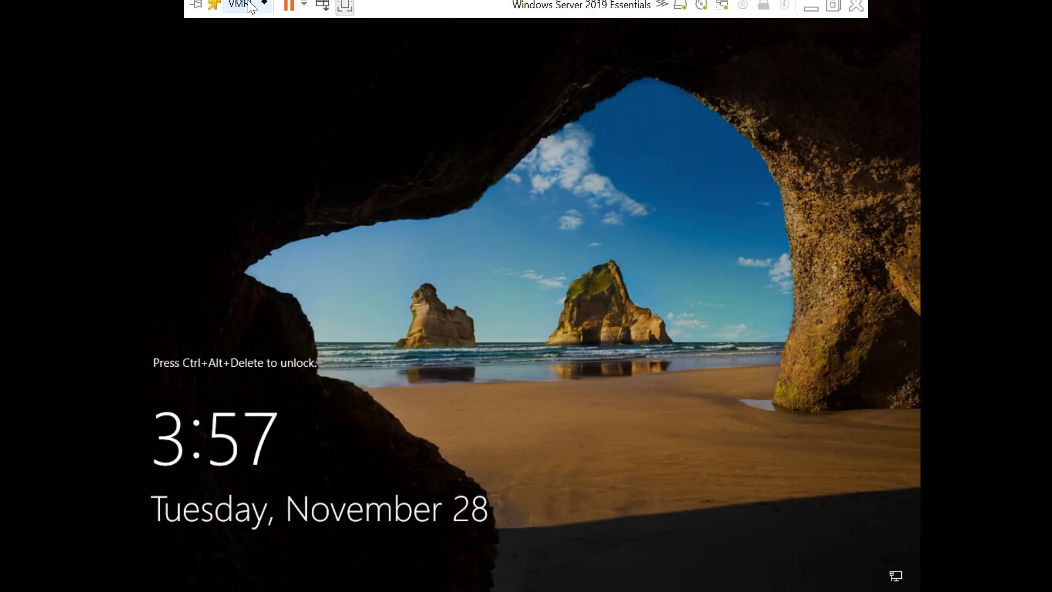
Step: Send Ctrl+Alt+Del to the virtual machine and sign in as Administrator with the account password
left_click(246, 11)
left_click(275, 67)
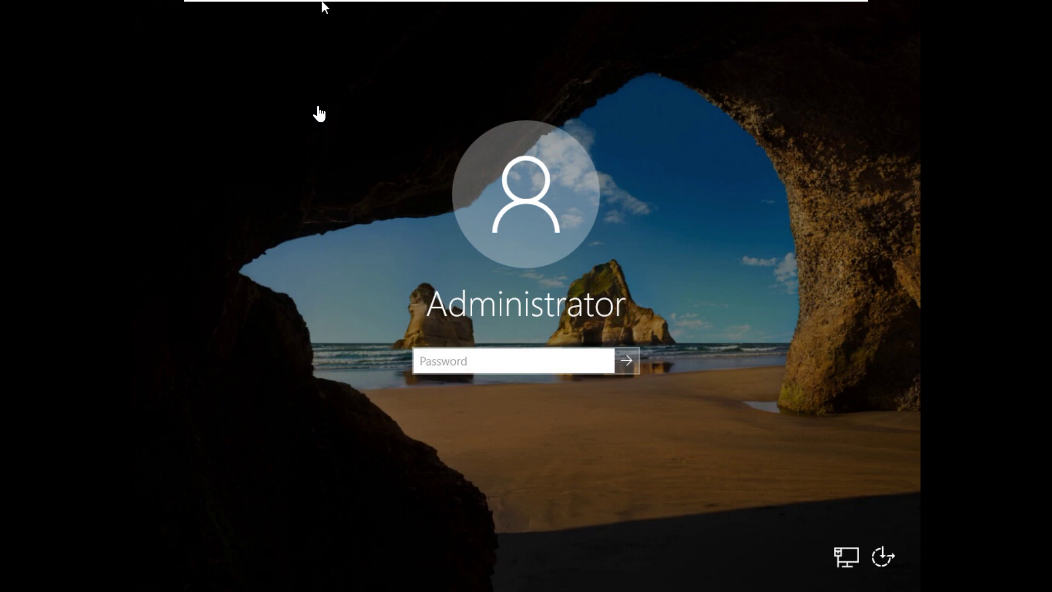
left_click(467, 361)
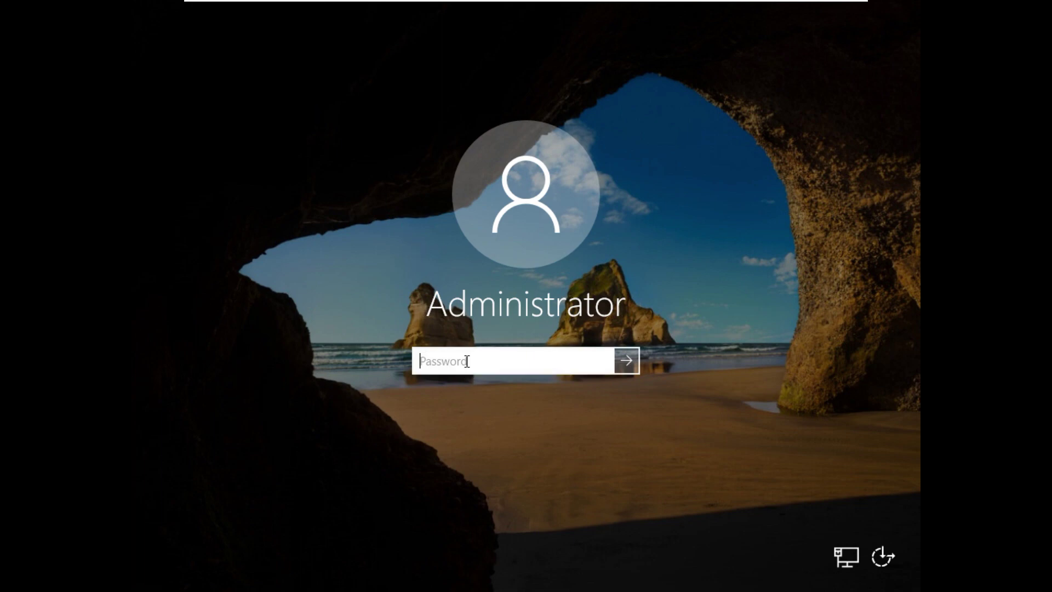
type("••••••••••••••")
key("Return")
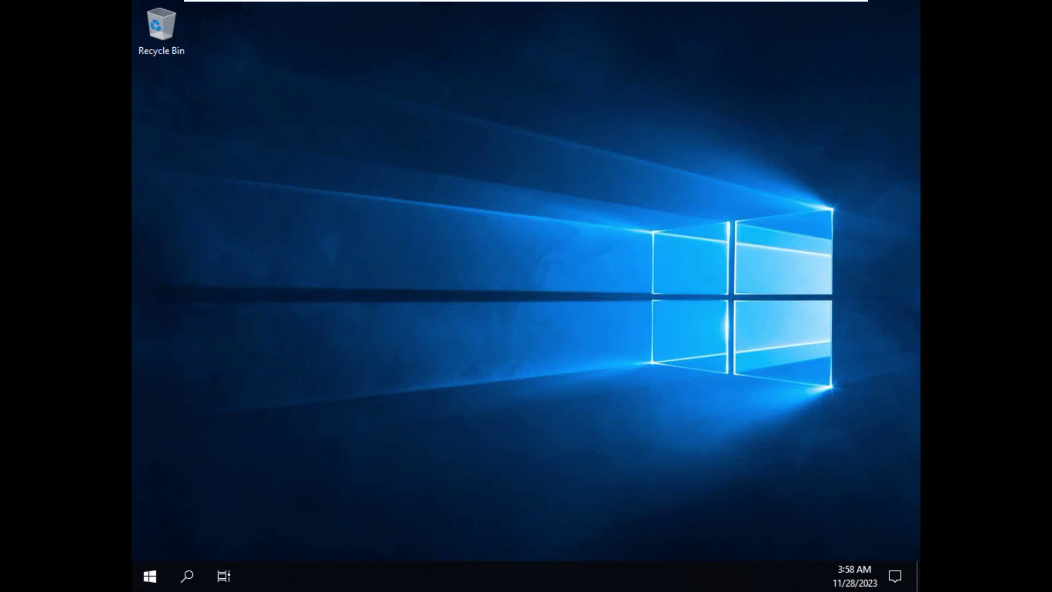
right_click(642, 126)
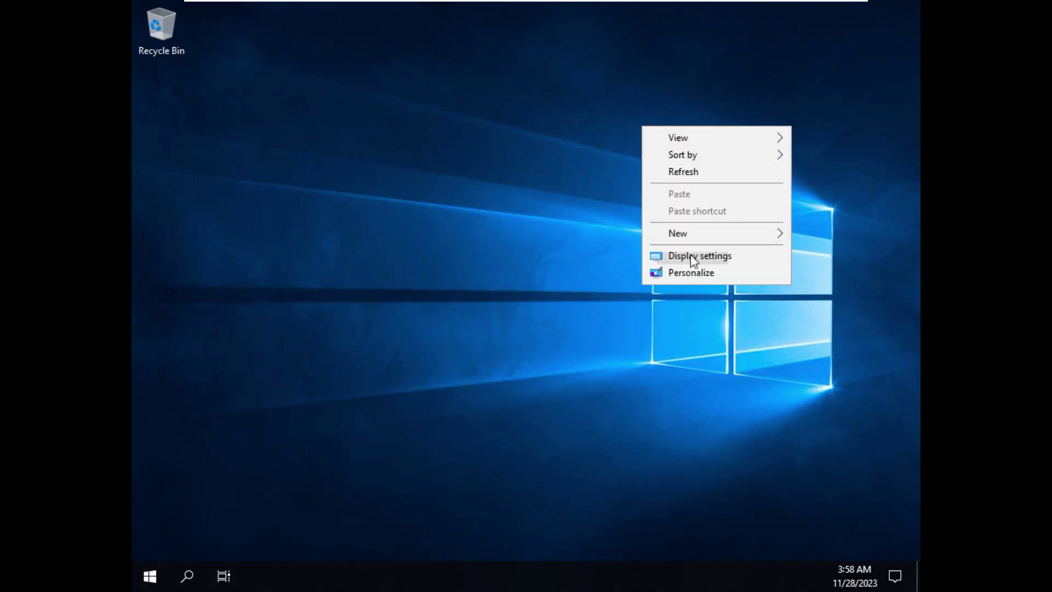
left_click(691, 273)
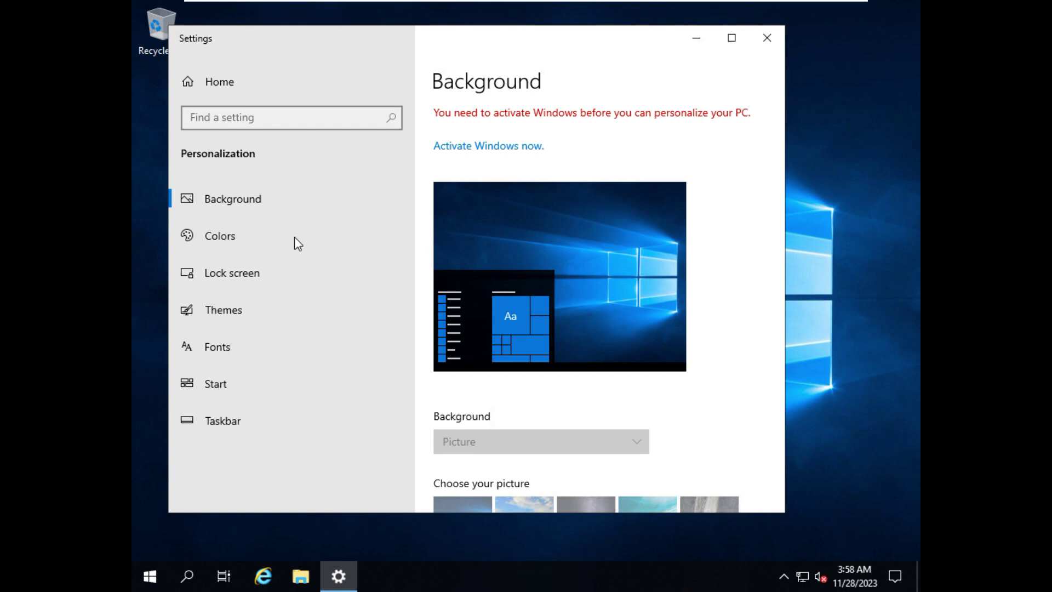
left_click(766, 38)
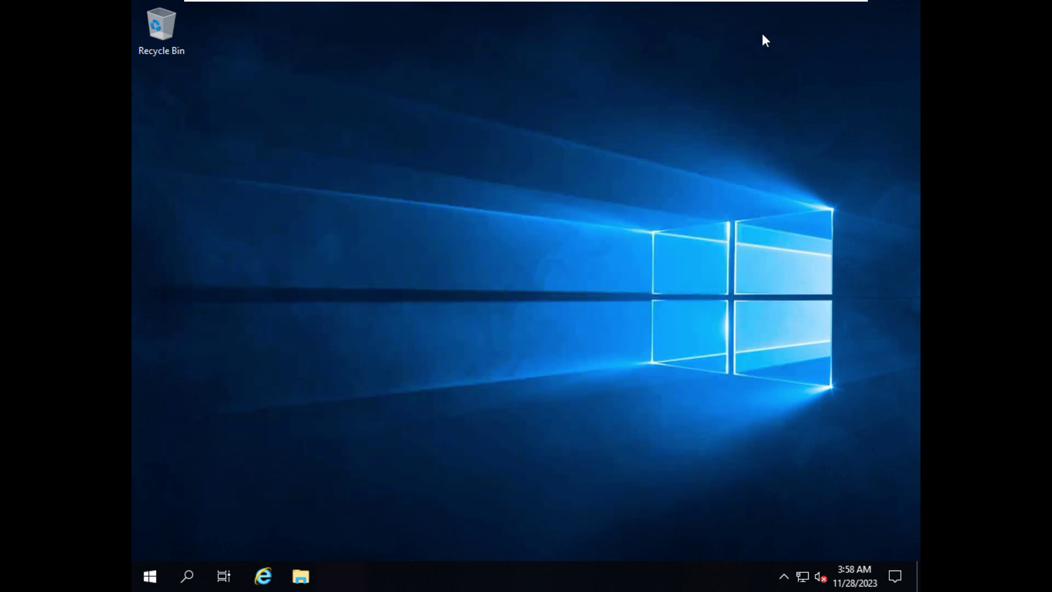
left_click(150, 576)
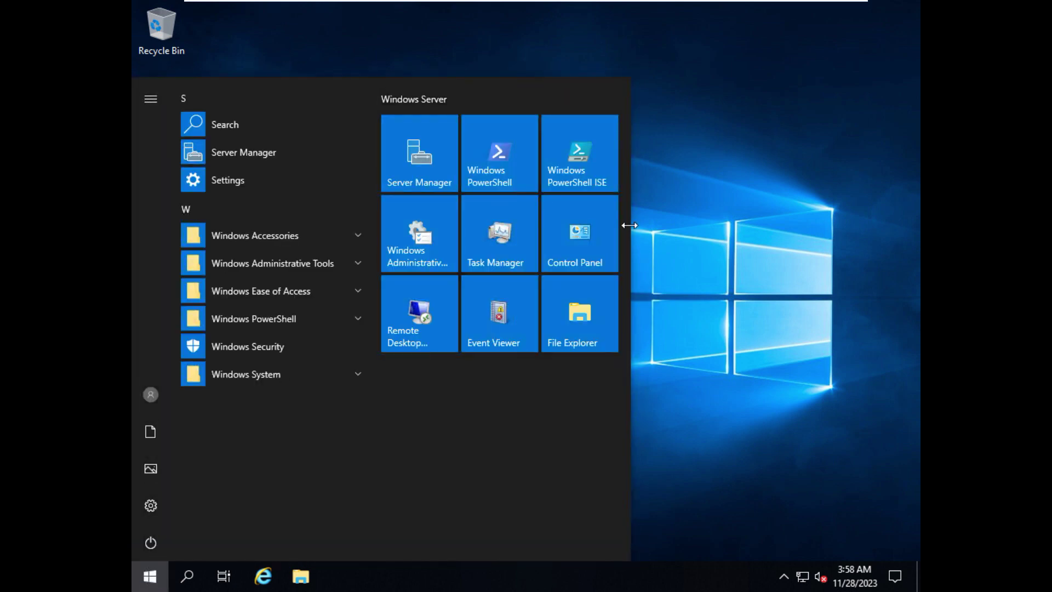
left_click(749, 38)
Step: Open the desktop icon settings from the Themes page of the Personalization settings
right_click(452, 88)
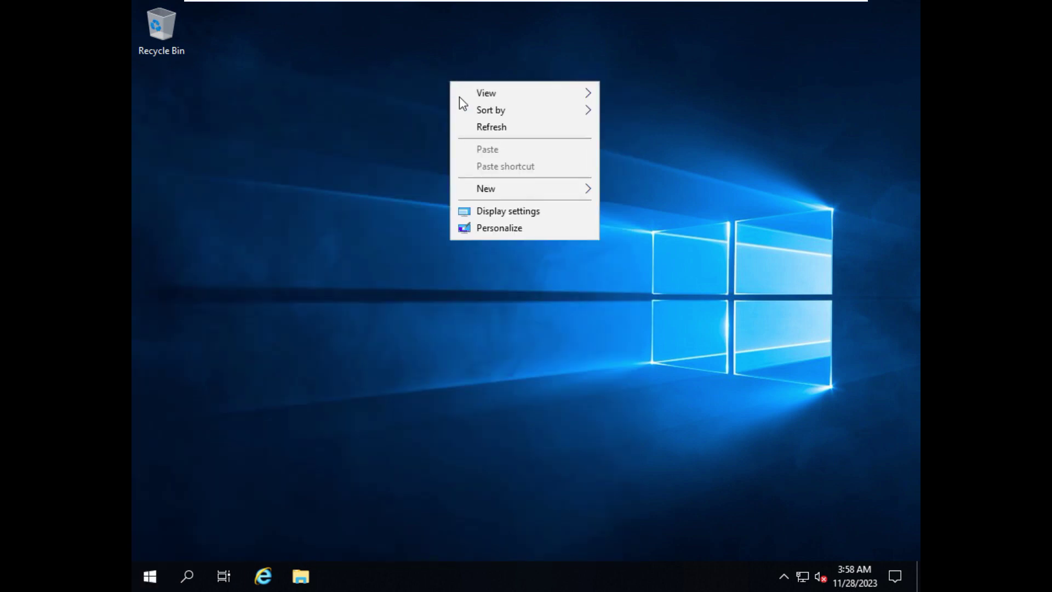
left_click(483, 229)
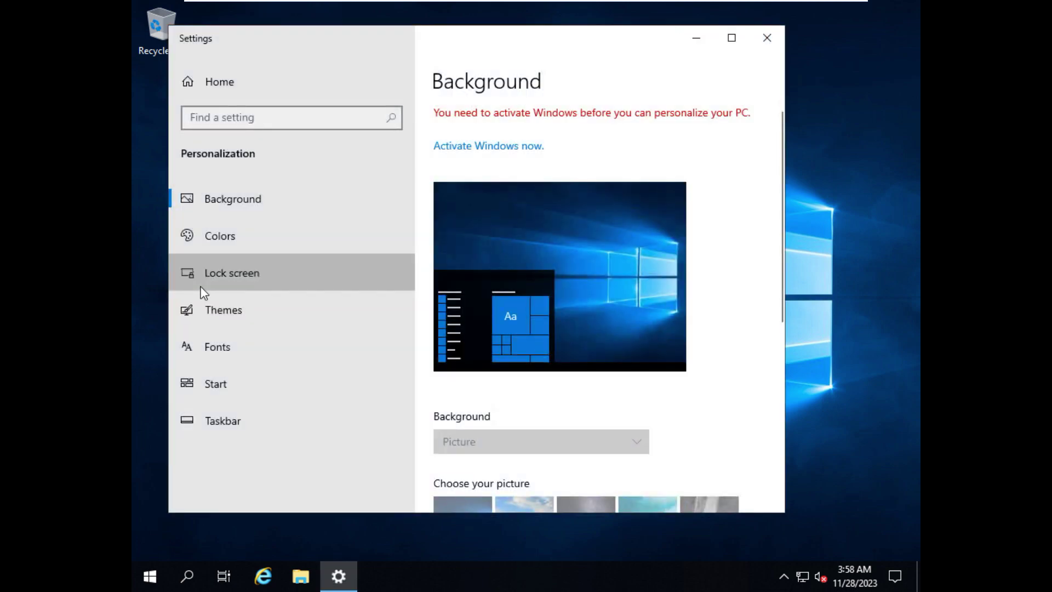
left_click(204, 288)
left_click(220, 310)
scroll(524, 326, "down", 10)
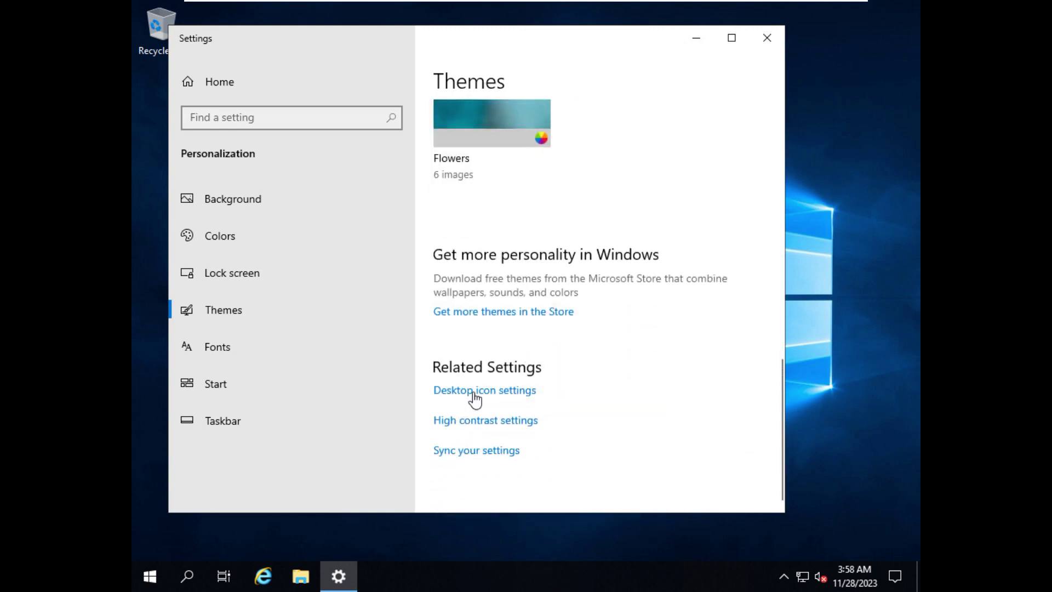
left_click(474, 391)
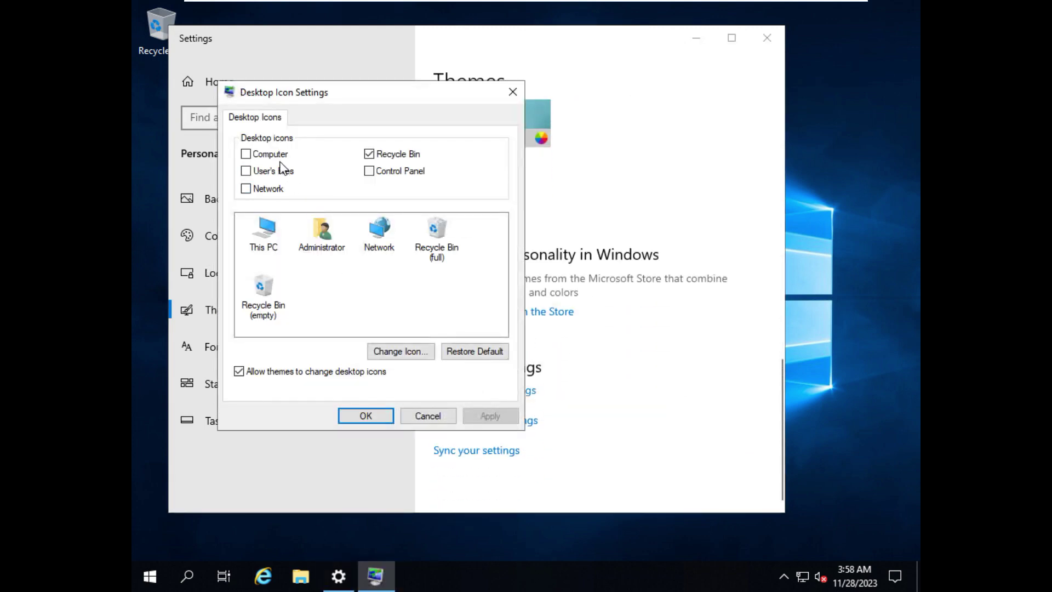
Step: Enable the Computer, User's Files, Network and Control Panel desktop icons, apply them and close the Settings window
left_click(282, 171)
left_click(268, 188)
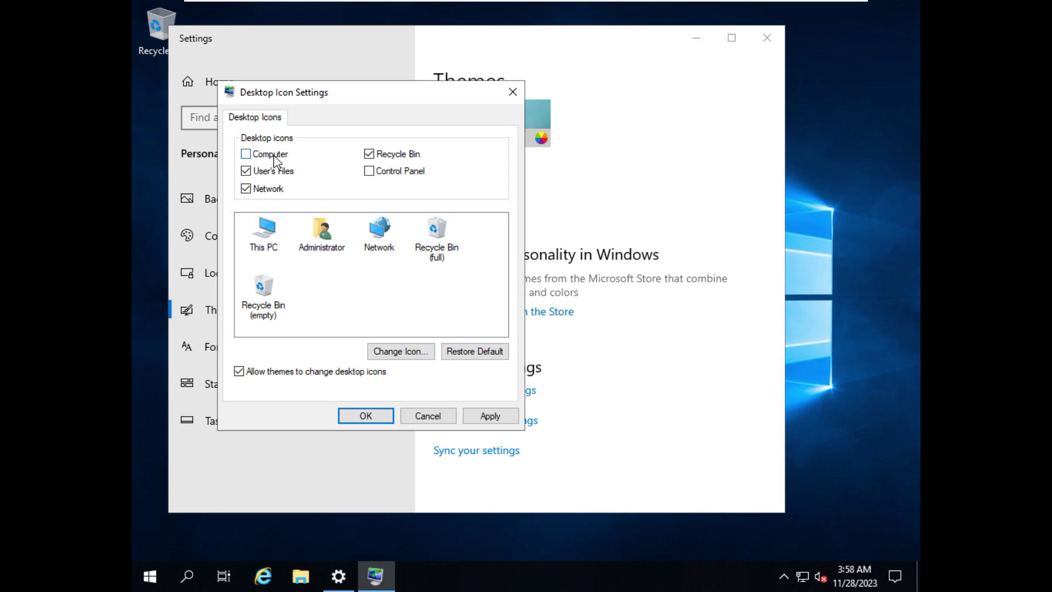
left_click(274, 156)
left_click(383, 175)
left_click(366, 416)
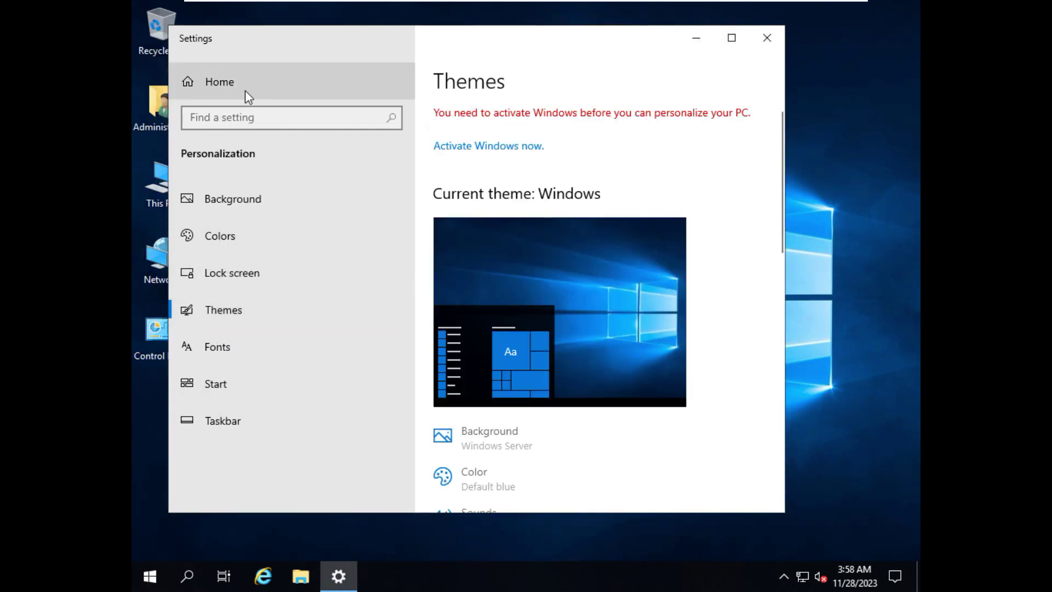
left_click_drag(224, 35, 373, 57)
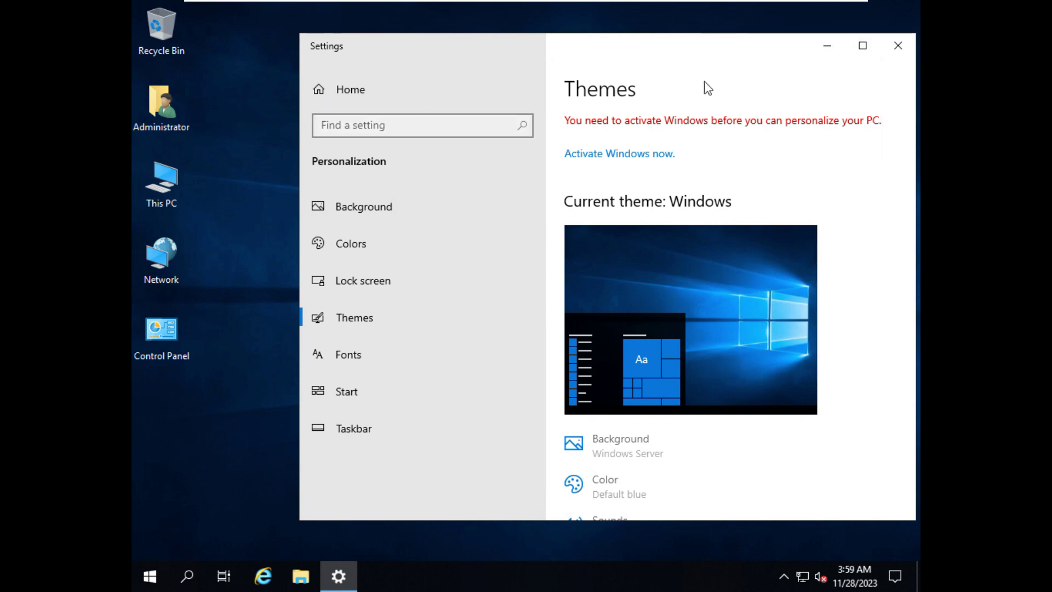
left_click(898, 46)
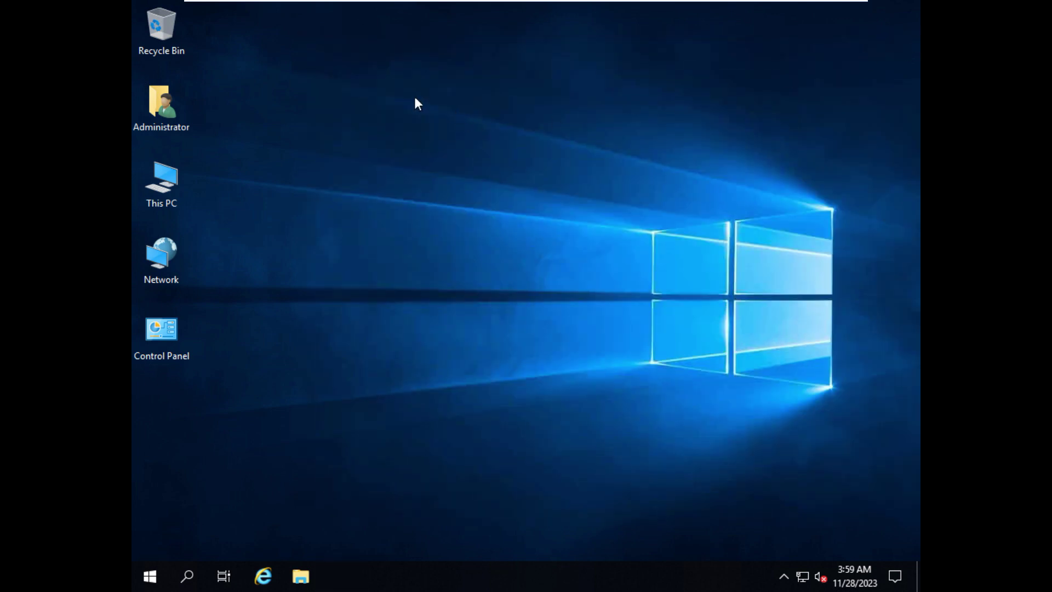
Step: Refresh the desktop to rearrange the newly added icons
right_click(391, 88)
left_click(441, 135)
right_click(429, 121)
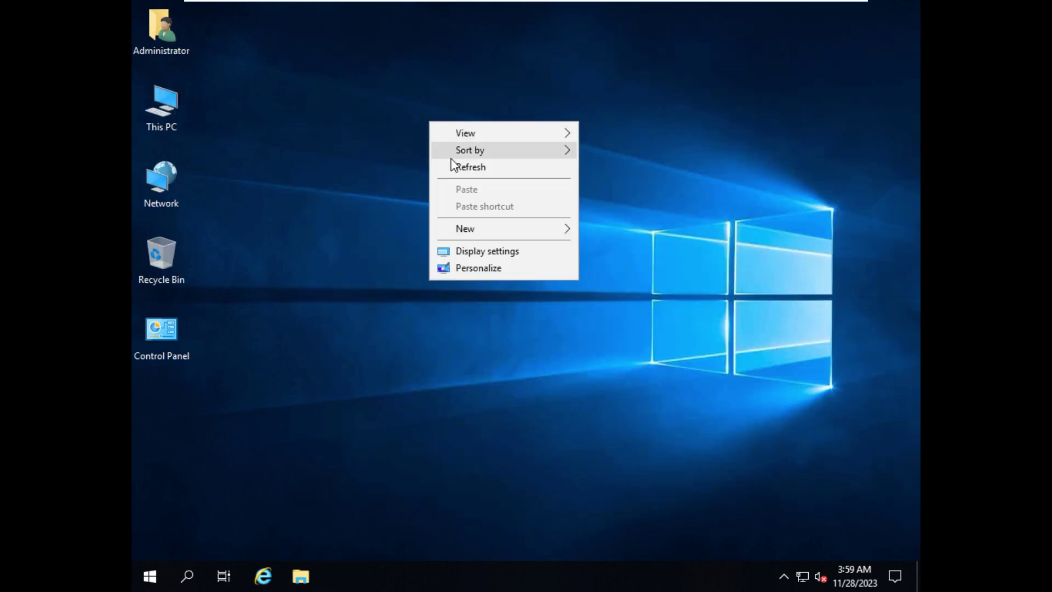
left_click(455, 167)
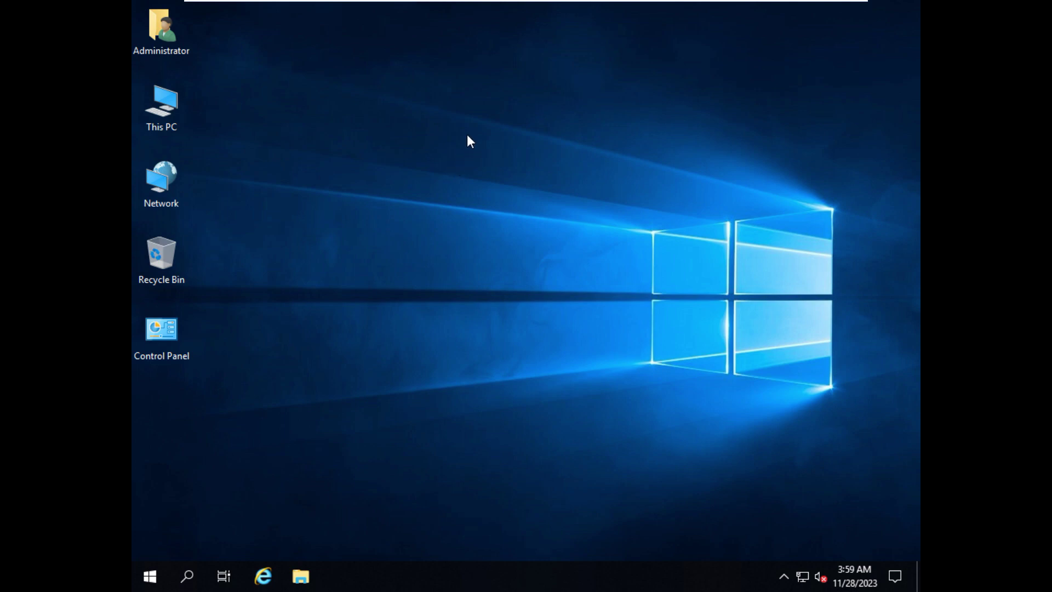
right_click(453, 106)
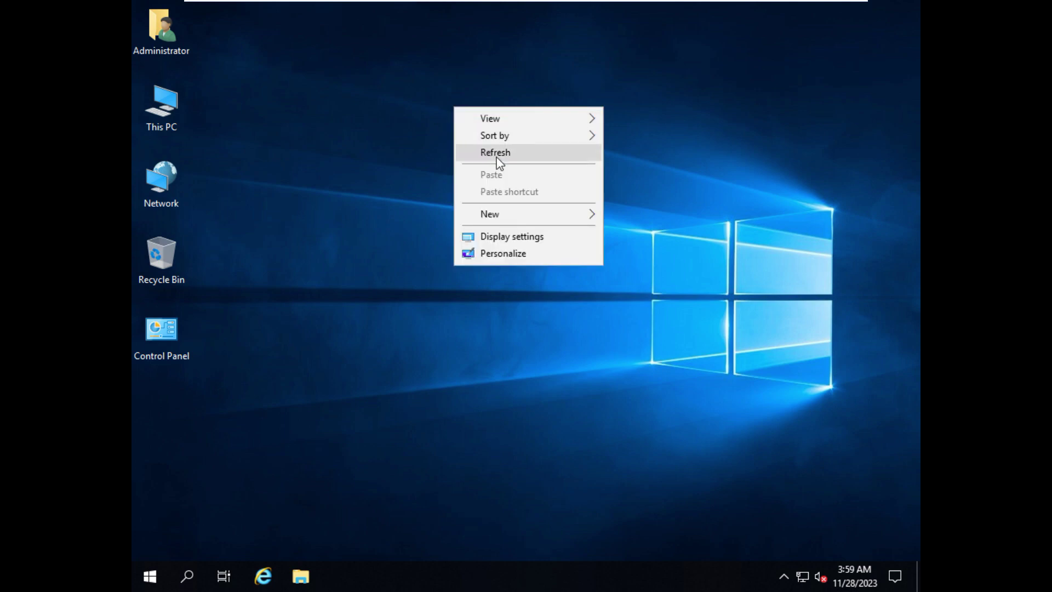
left_click(493, 155)
right_click(492, 155)
left_click(523, 198)
right_click(452, 91)
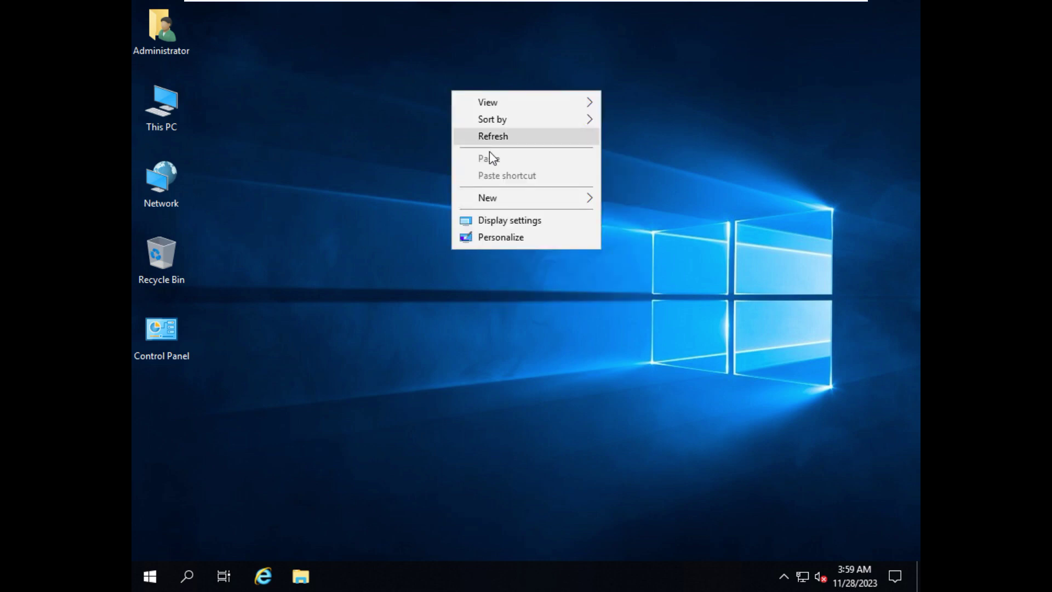
left_click(484, 138)
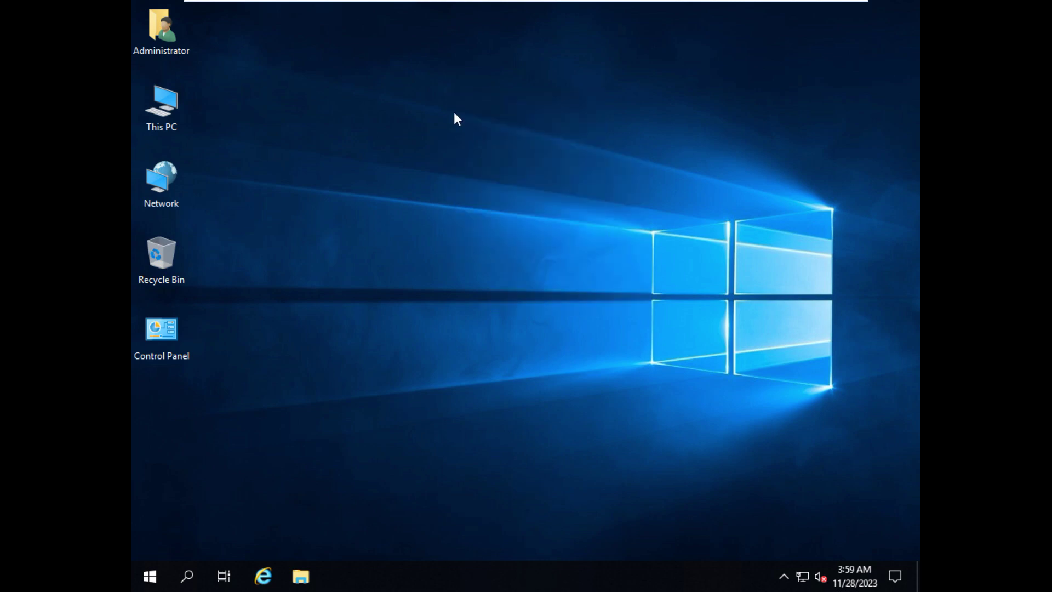
right_click(453, 112)
left_click(492, 159)
right_click(429, 117)
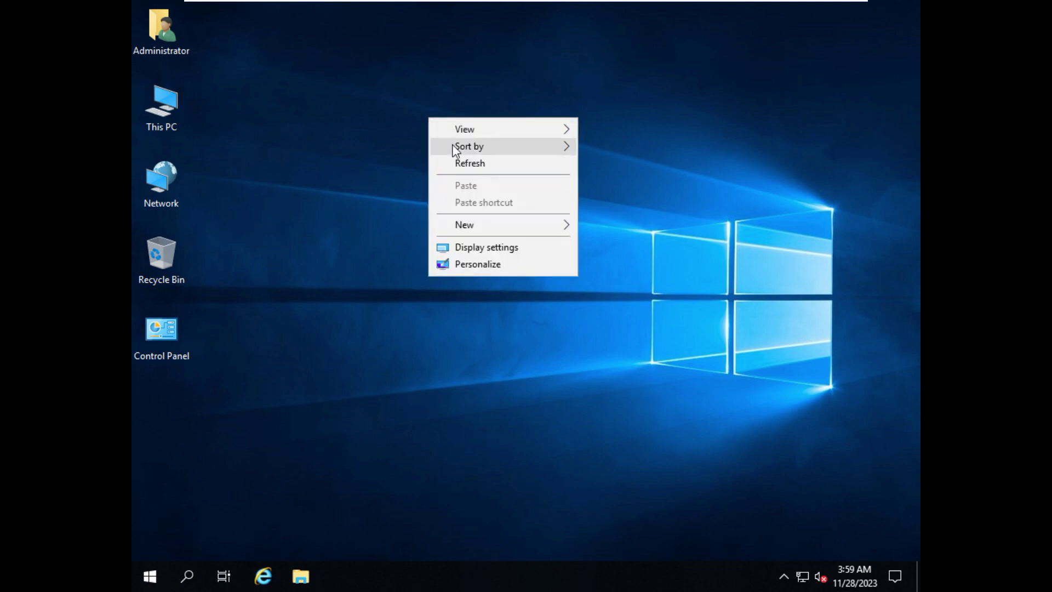
left_click(467, 161)
right_click(418, 131)
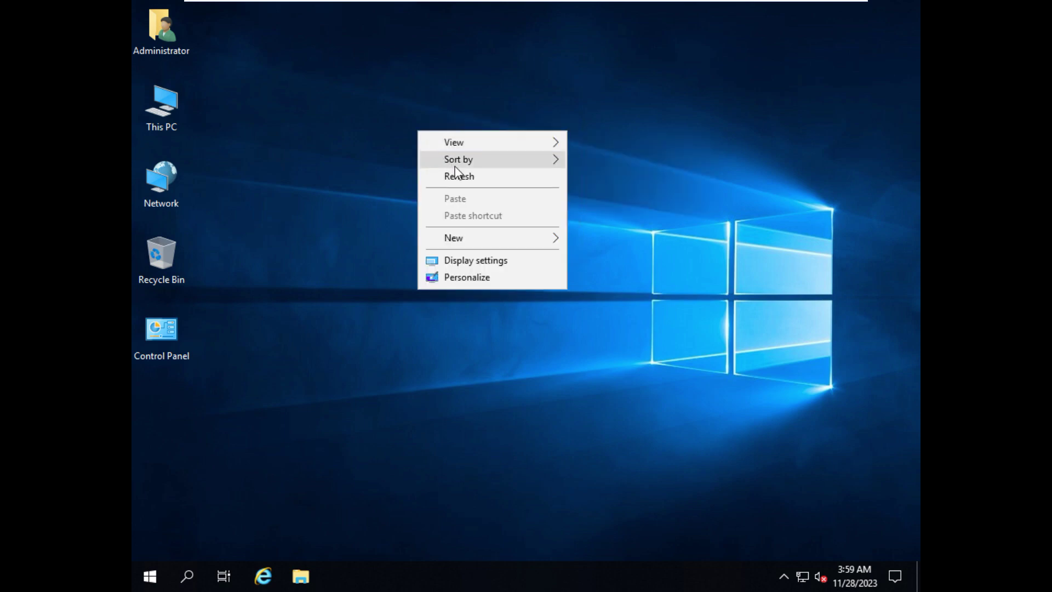
left_click(460, 178)
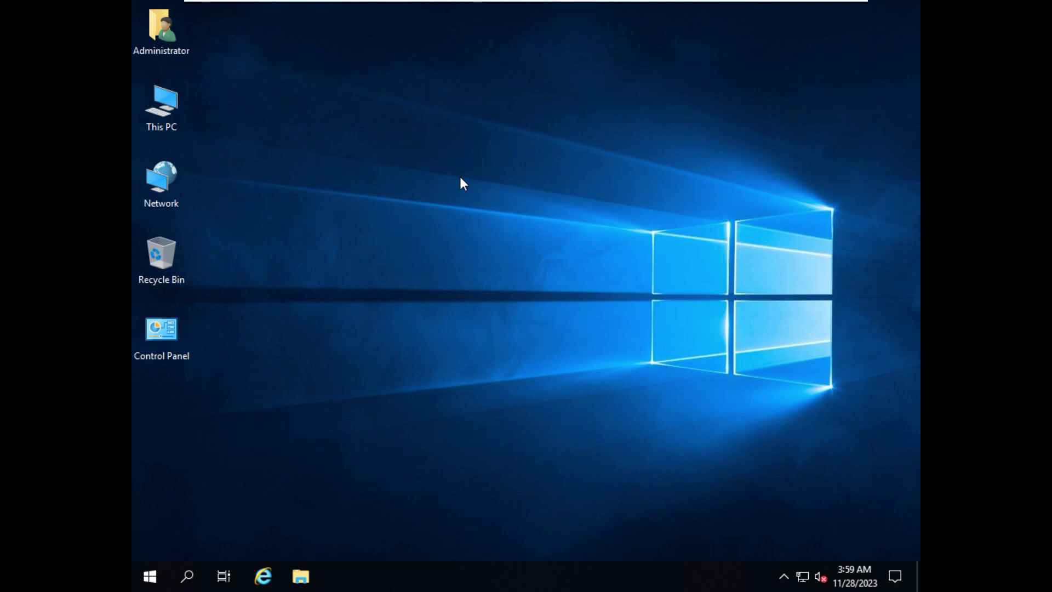
right_click(459, 177)
left_click(496, 223)
right_click(407, 117)
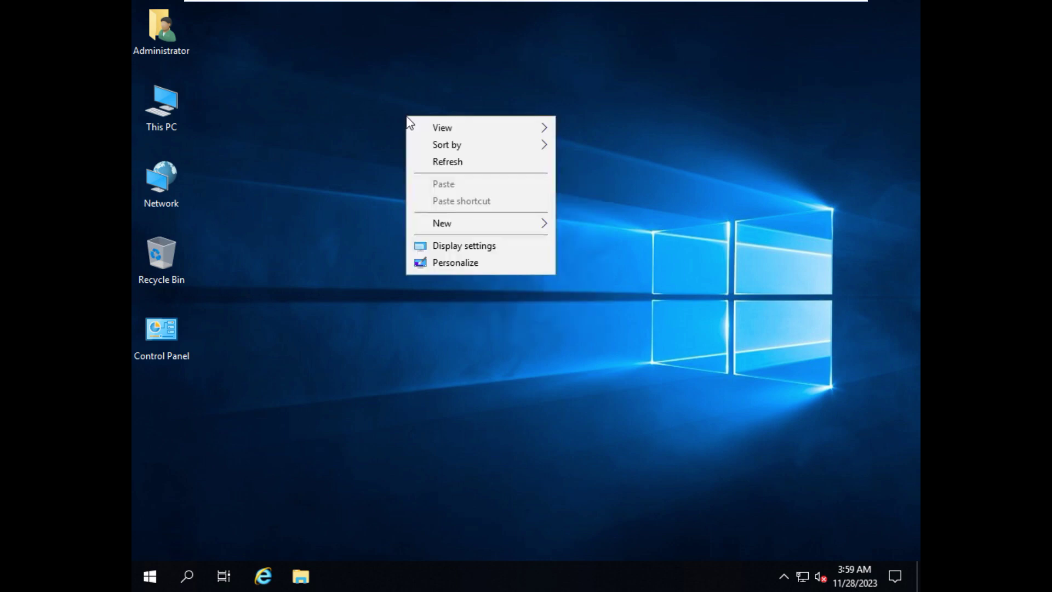
left_click(441, 161)
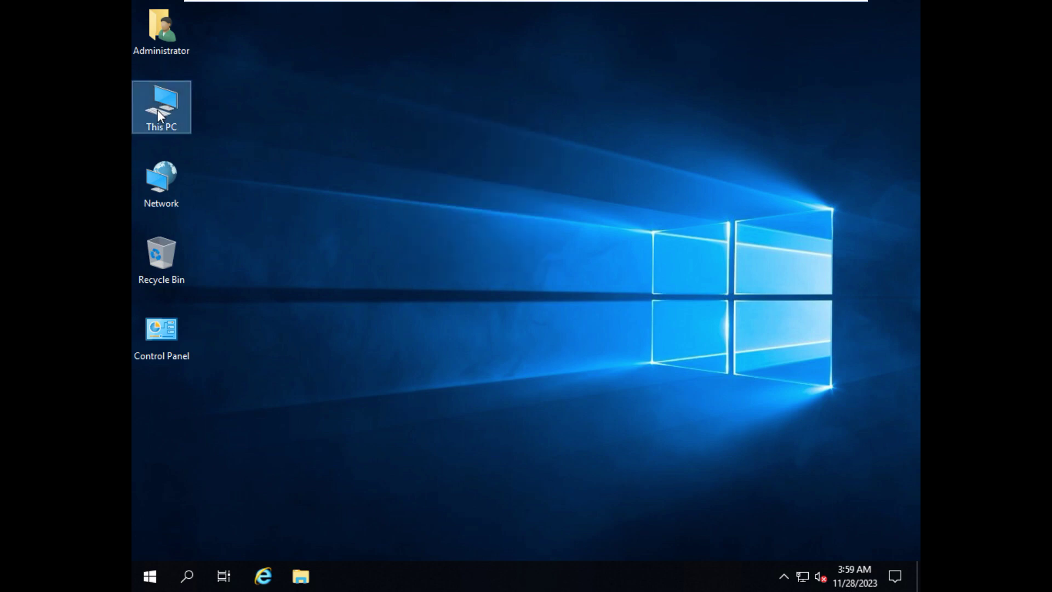
Step: Open This PC to check the server's folders and drives, and close the window again
right_click(157, 109)
left_click(337, 127)
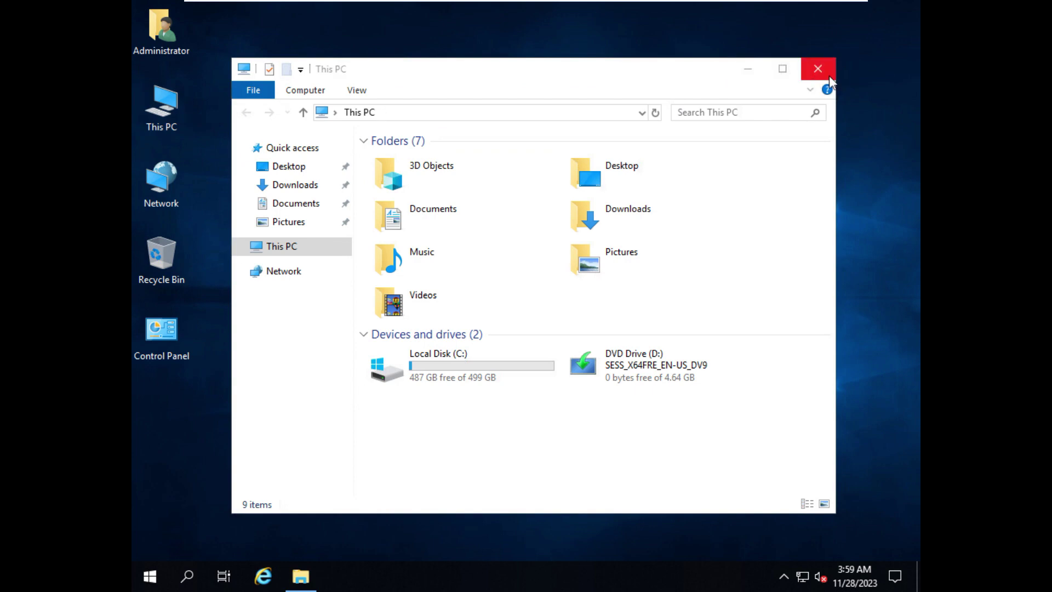
left_click(818, 69)
Step: Launch Server Manager and dismiss the Windows Admin Center message
left_click(150, 576)
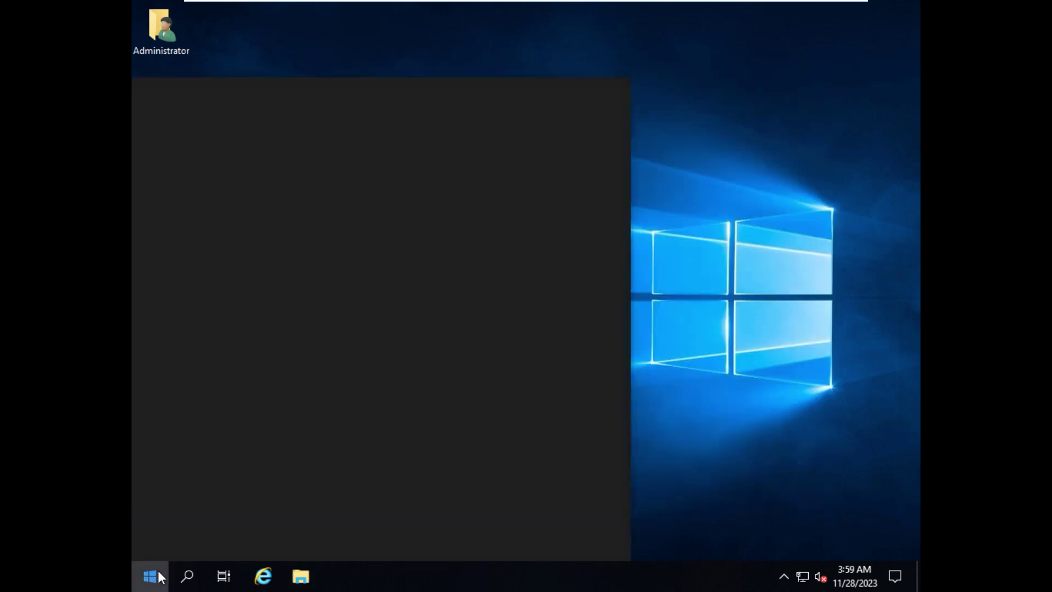
left_click(450, 143)
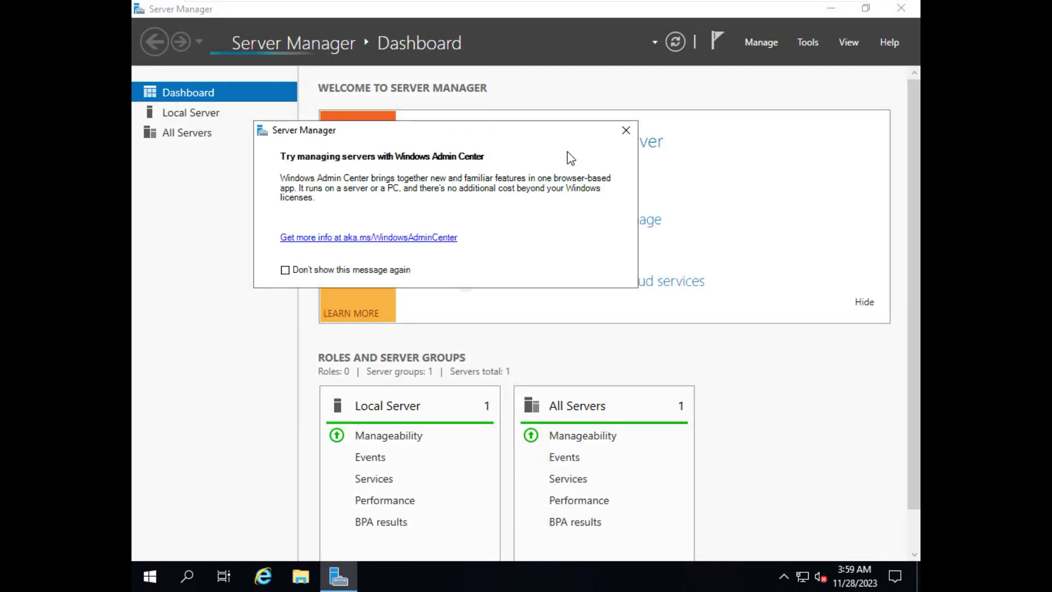
left_click(625, 131)
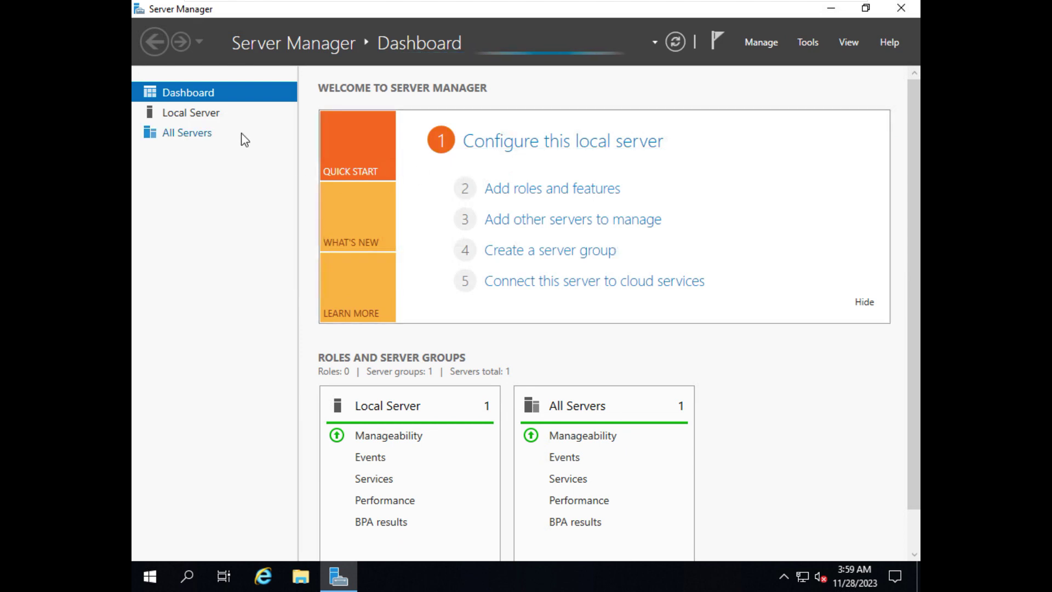
Step: Review the Local Server properties in Server Manager, including the operating system version and hardware information, and close Server Manager
left_click(211, 117)
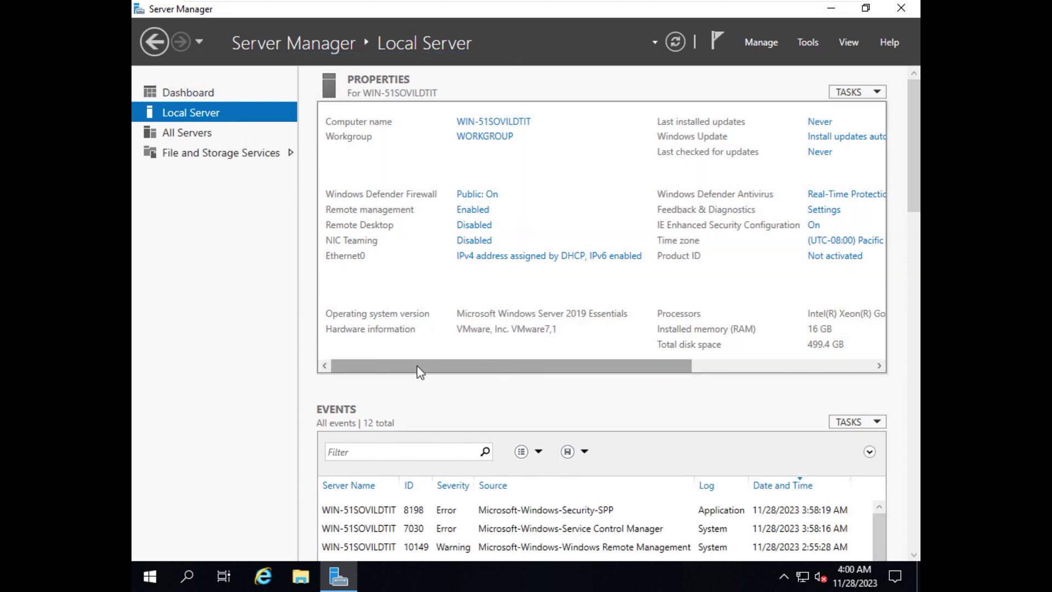
mouse_move(418, 367)
left_mouse_down()
mouse_move(538, 371)
mouse_move(416, 375)
left_mouse_up()
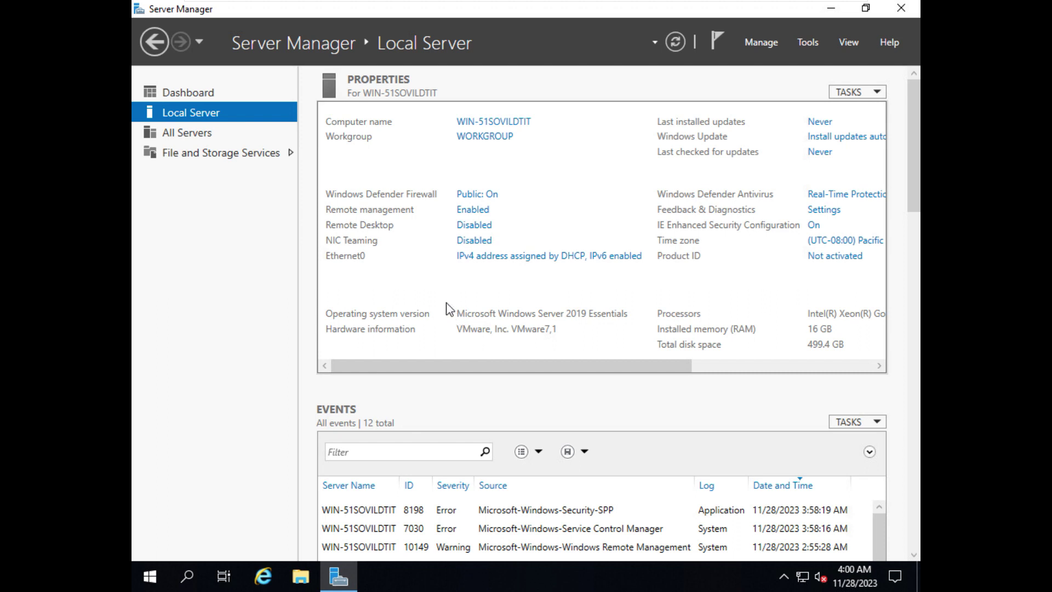
left_click(896, 20)
right_click(533, 100)
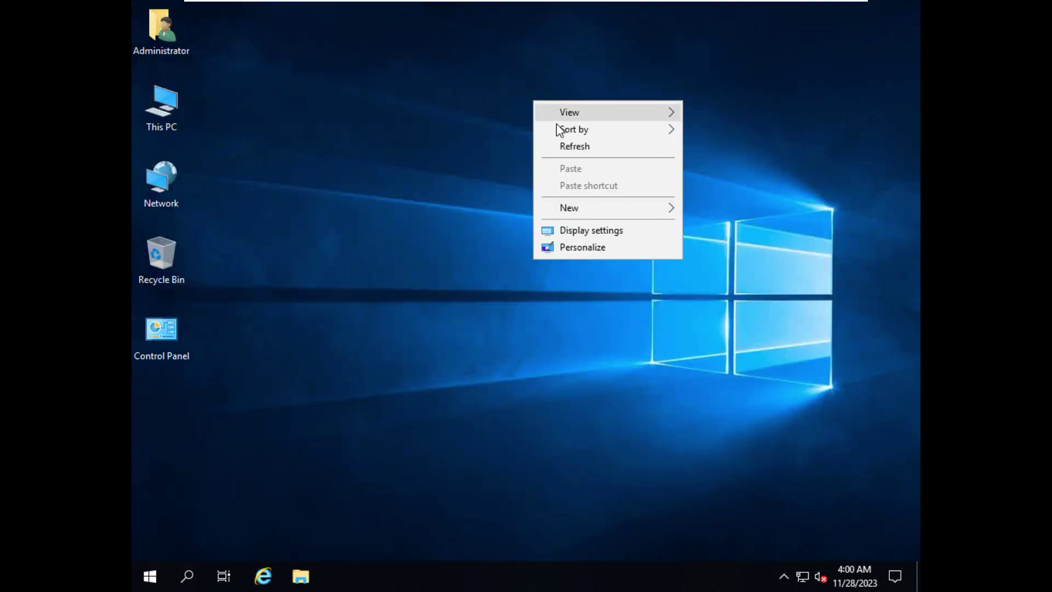
left_click(585, 151)
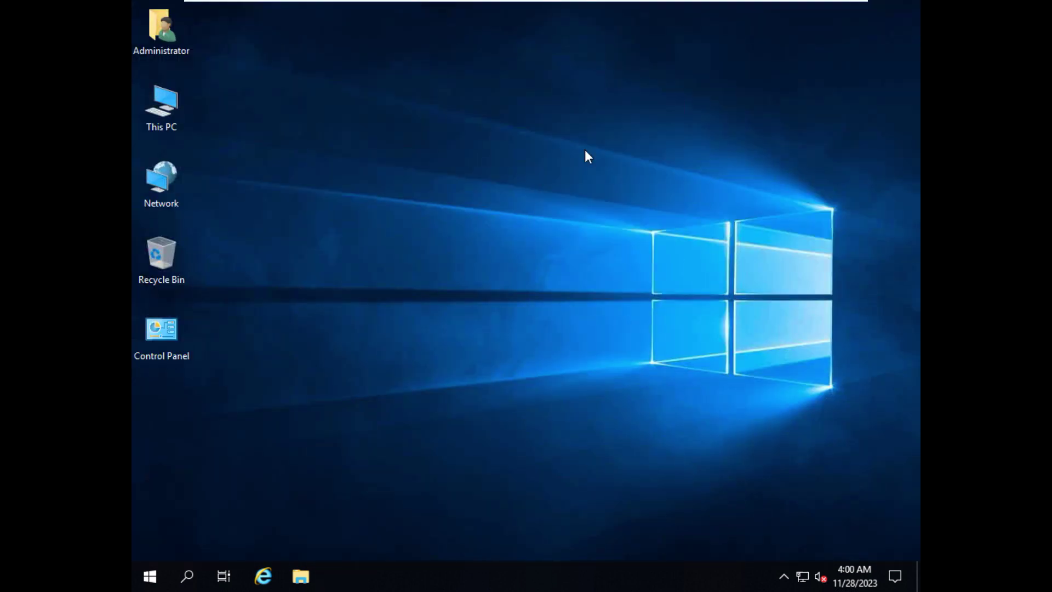